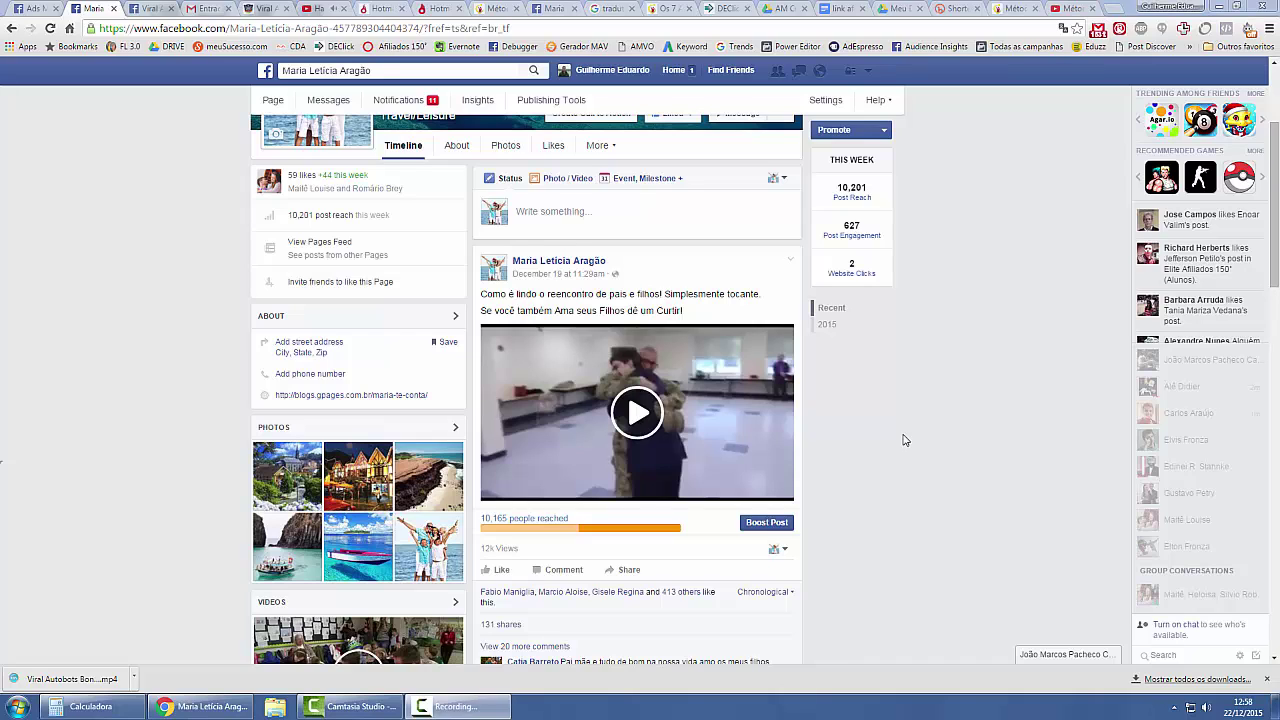
# Leave the video post's options and show the 15-campaign Ads Manager list
pyautogui.click(792, 260)
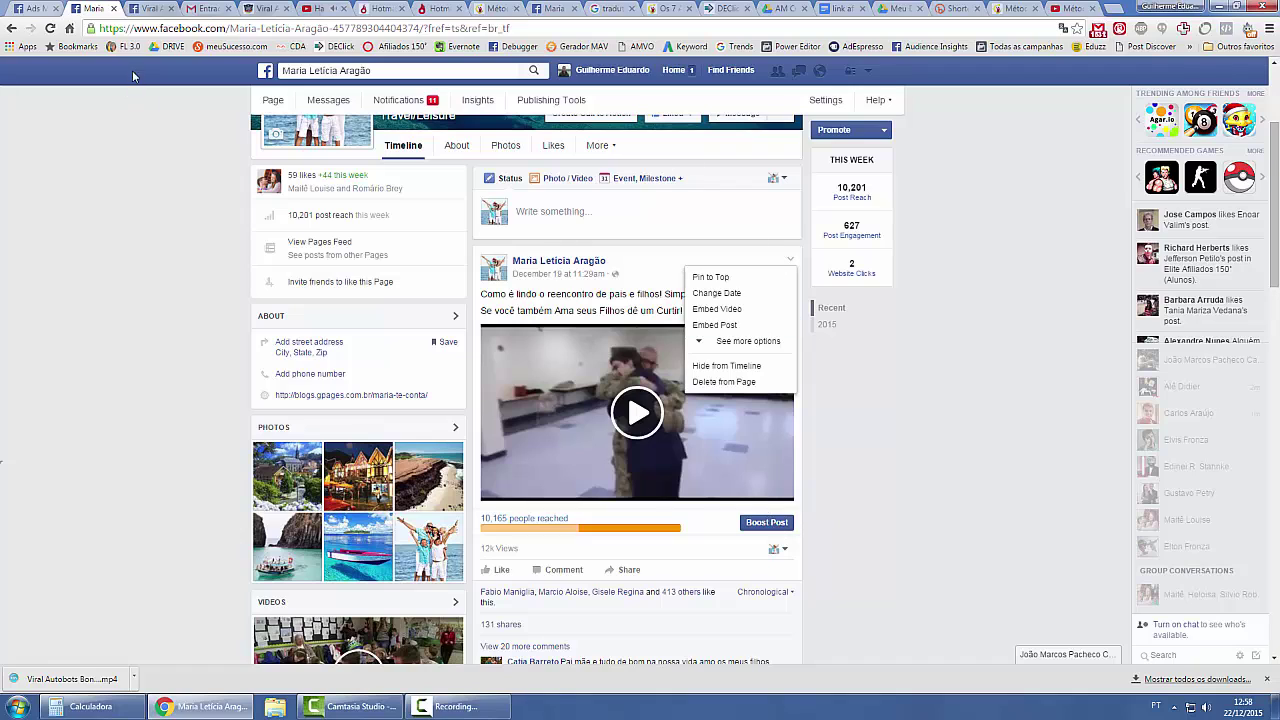
pyautogui.click(35, 8)
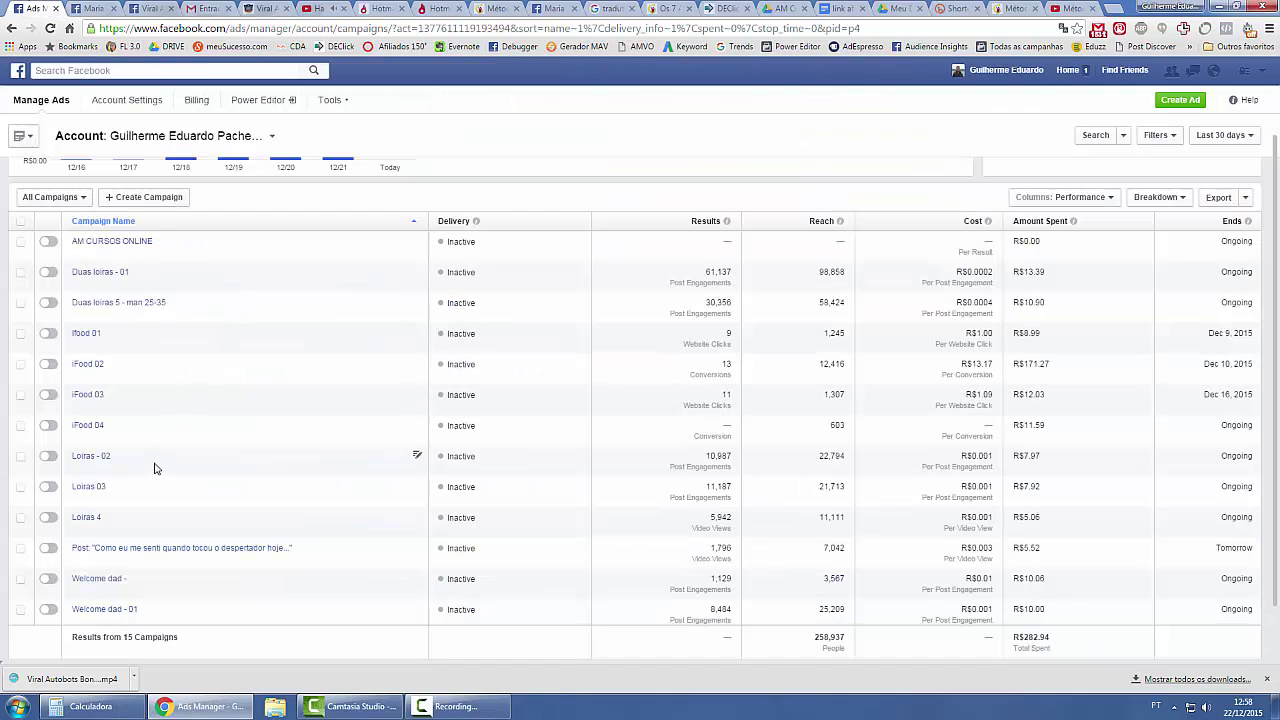
# Sort the campaigns by Campaign Name in descending order
pyautogui.click(127, 224)
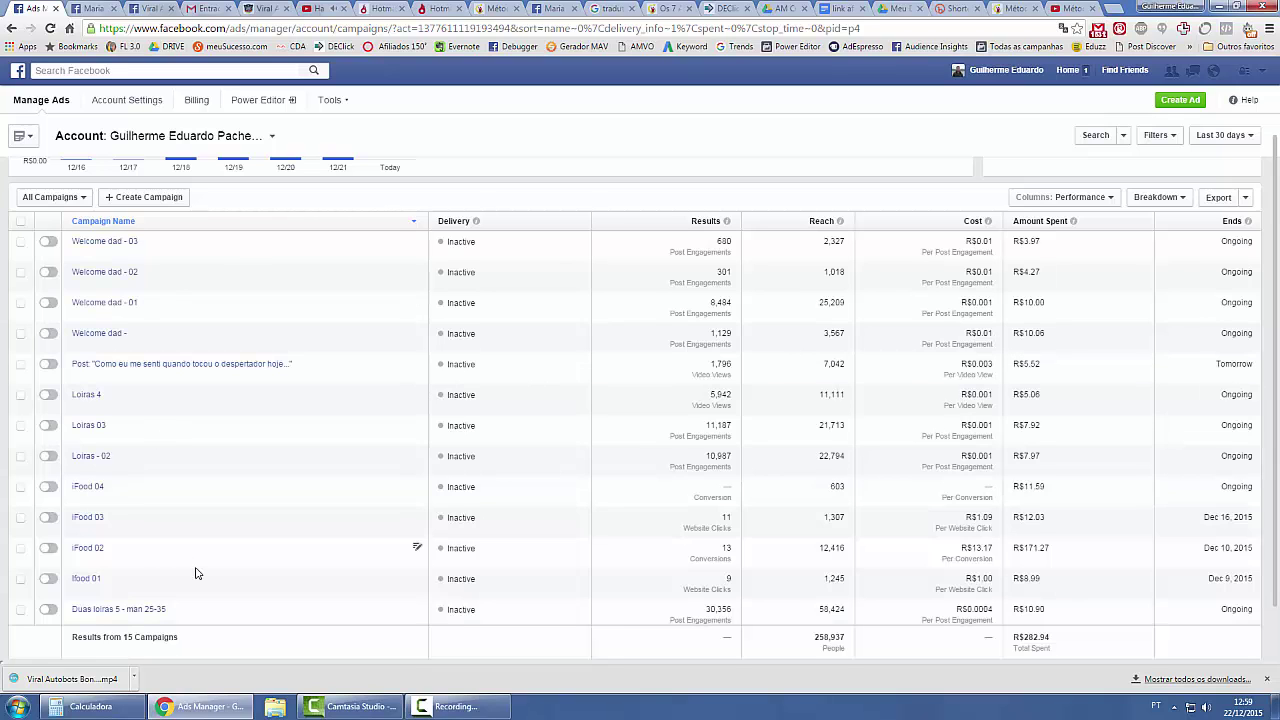
pyautogui.scroll(-1, 197, 571)
pyautogui.scroll(1, 197, 571)
# Open the four Welcome dad campaigns in new tabs and go to the first
pyautogui.middleClick(98, 334)
pyautogui.middleClick(100, 304)
pyautogui.middleClick(104, 273)
pyautogui.middleClick(98, 243)
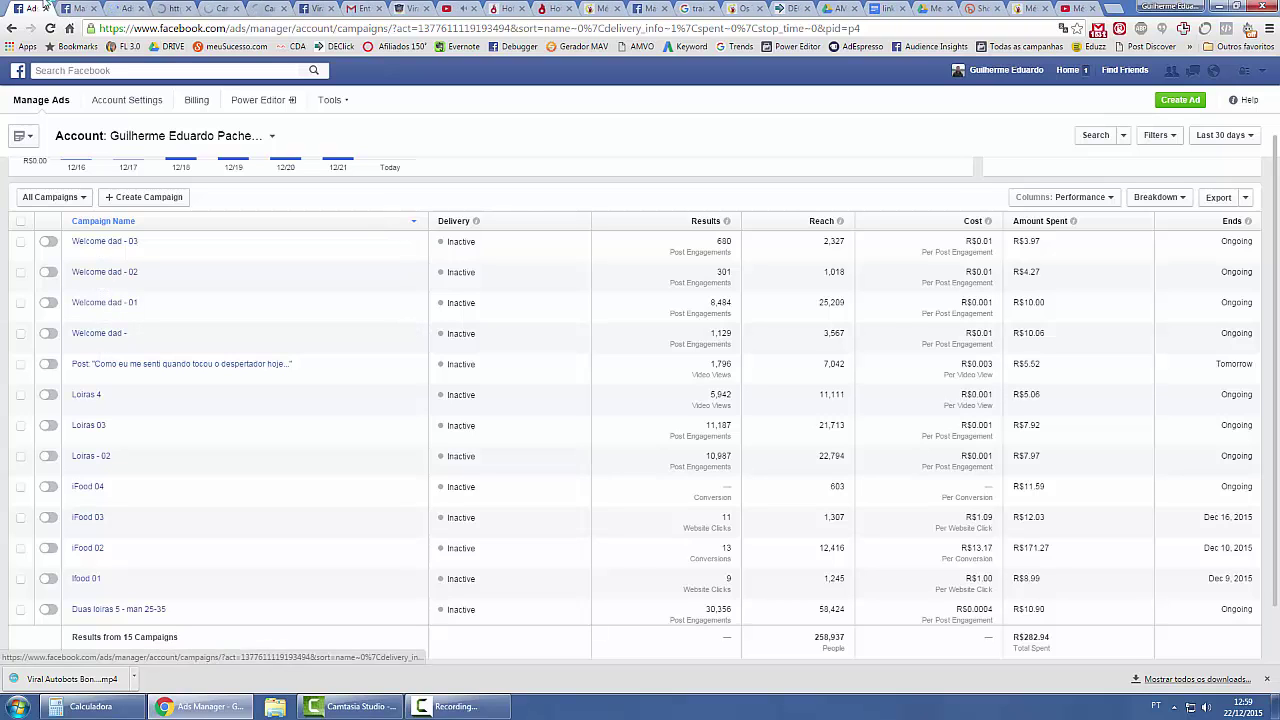
pyautogui.click(85, 8)
pyautogui.click(113, 7)
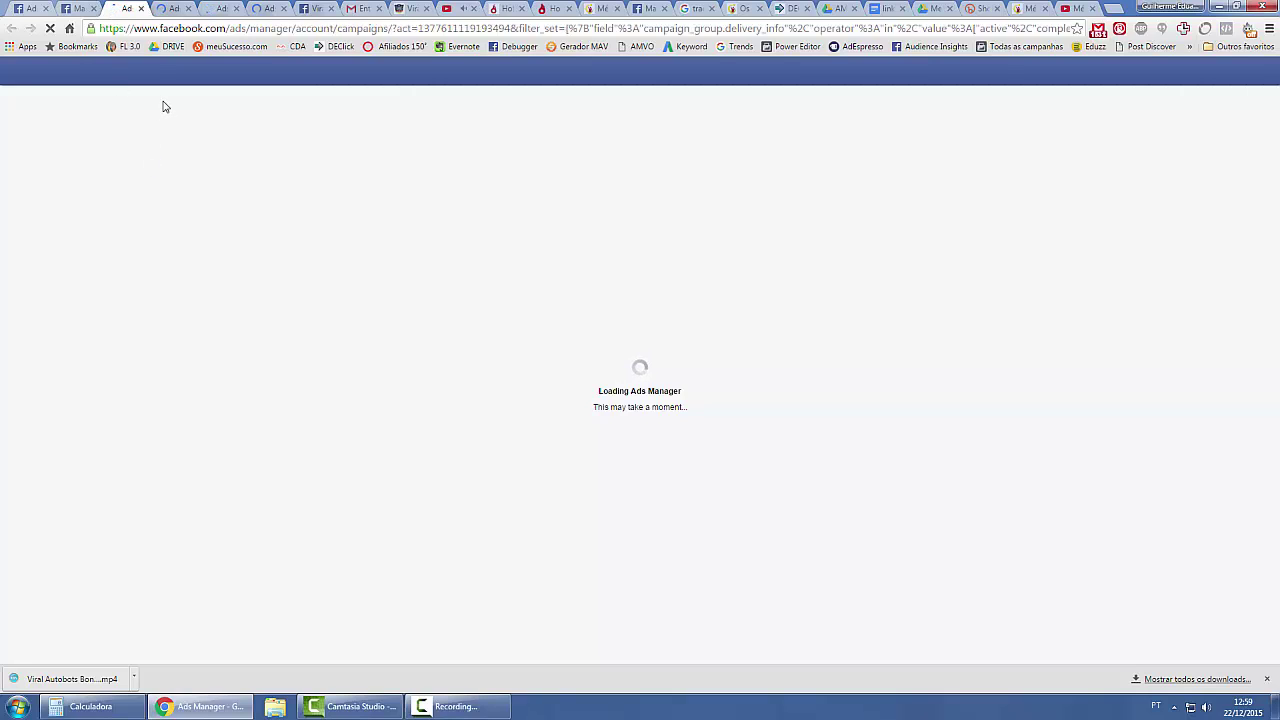
# Point the Welcome dad - ad's Boosted Page Post at the Gramado Timeline Photos post and save
pyautogui.click(175, 8)
pyautogui.click(134, 7)
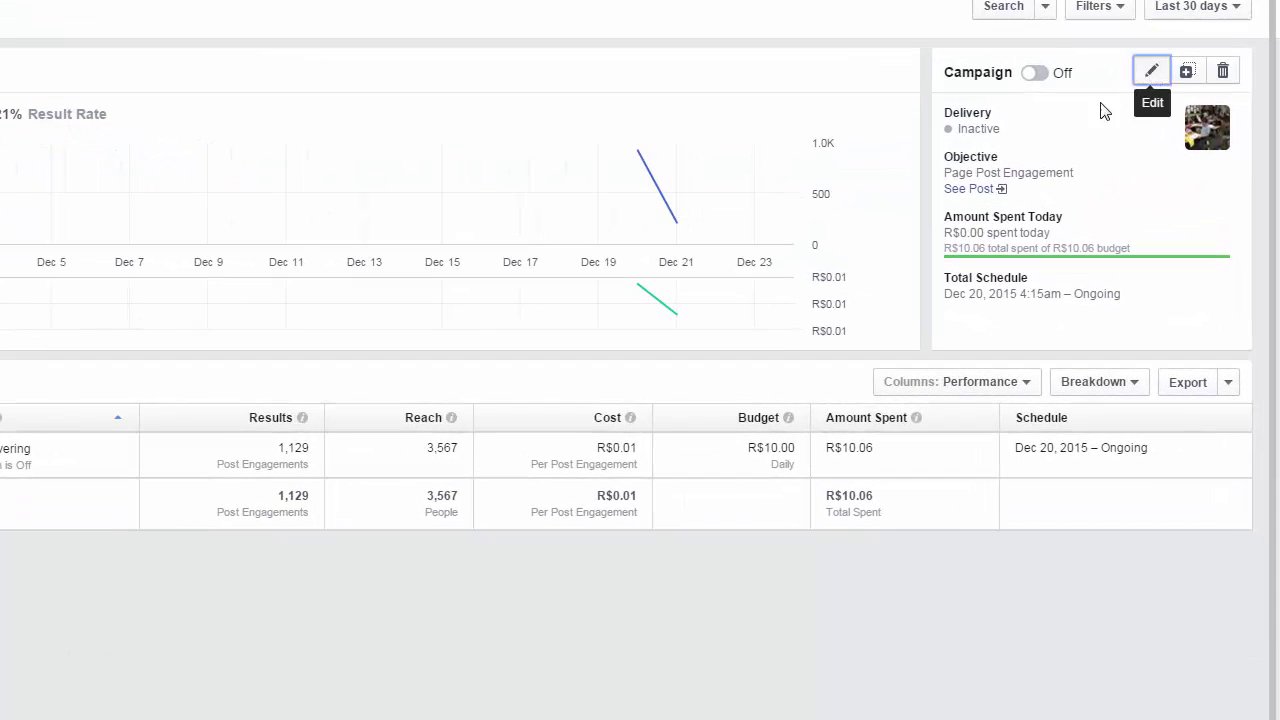
pyautogui.click(1138, 80)
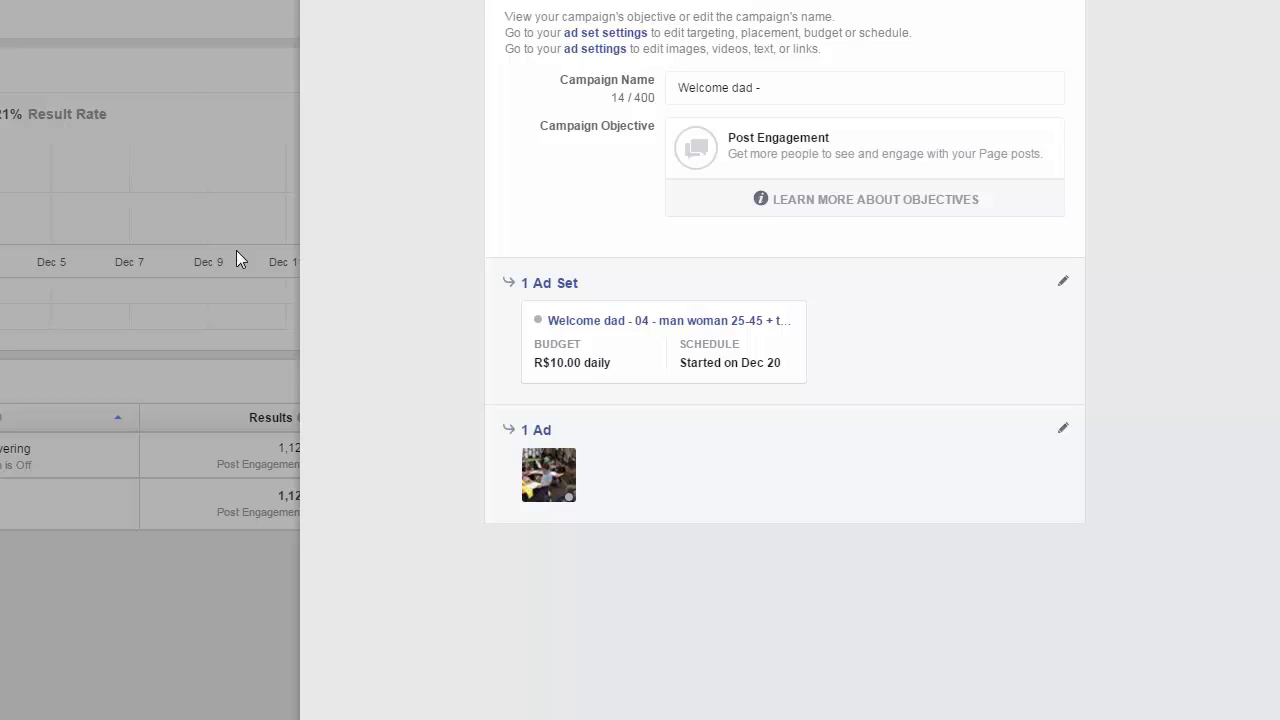
pyautogui.click(536, 430)
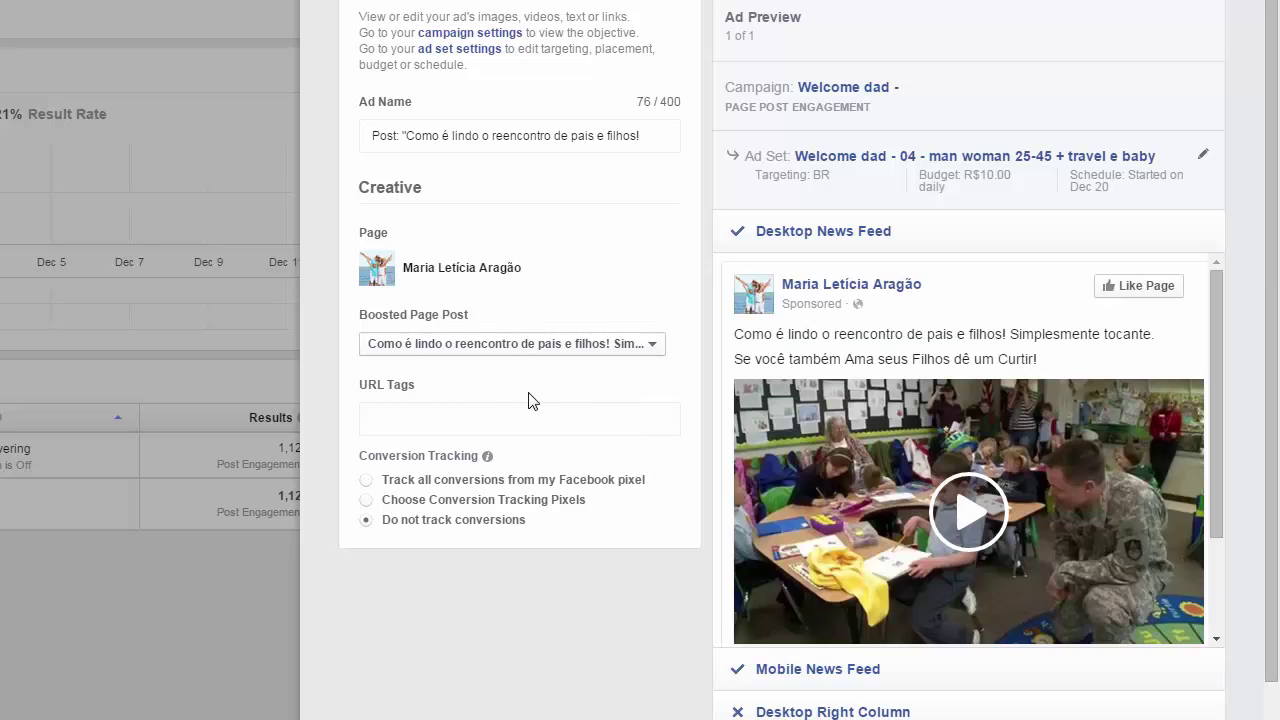
pyautogui.click(660, 350)
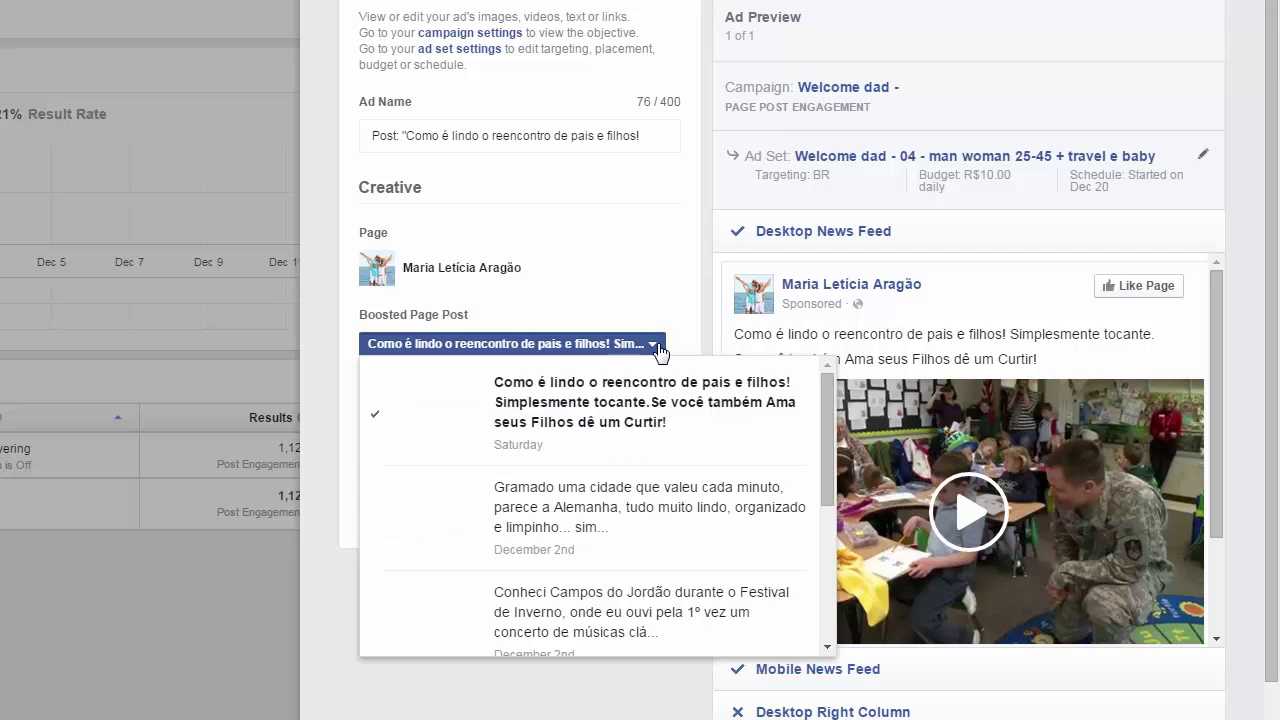
pyautogui.click(573, 503)
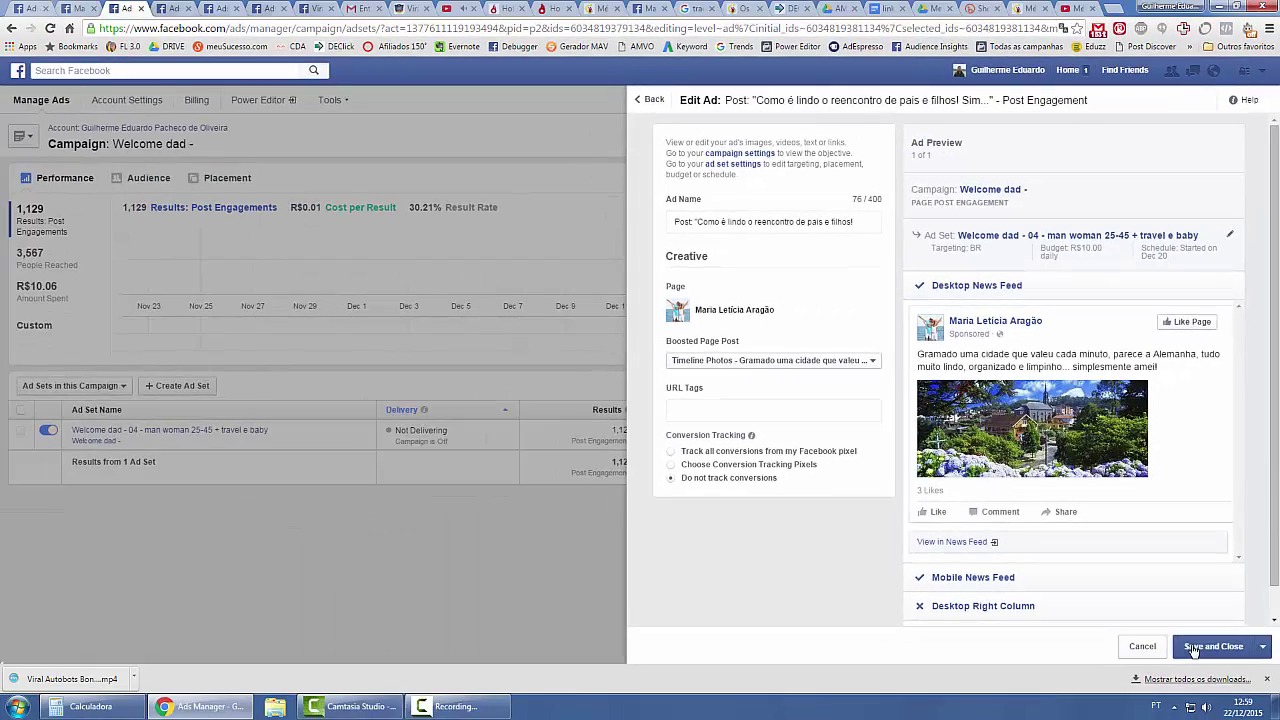
pyautogui.click(1194, 651)
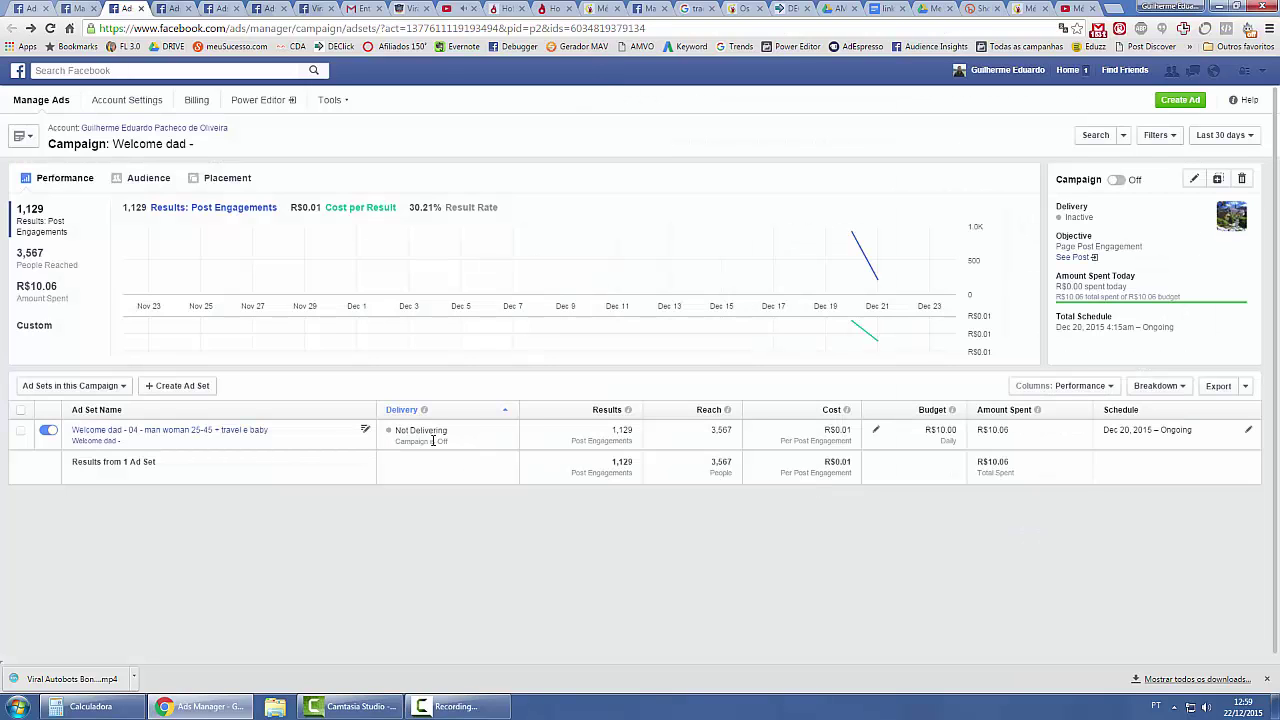
# Switch Welcome dad - 01's ad to boost the Gramado Timeline Photos post and save
pyautogui.click(160, 8)
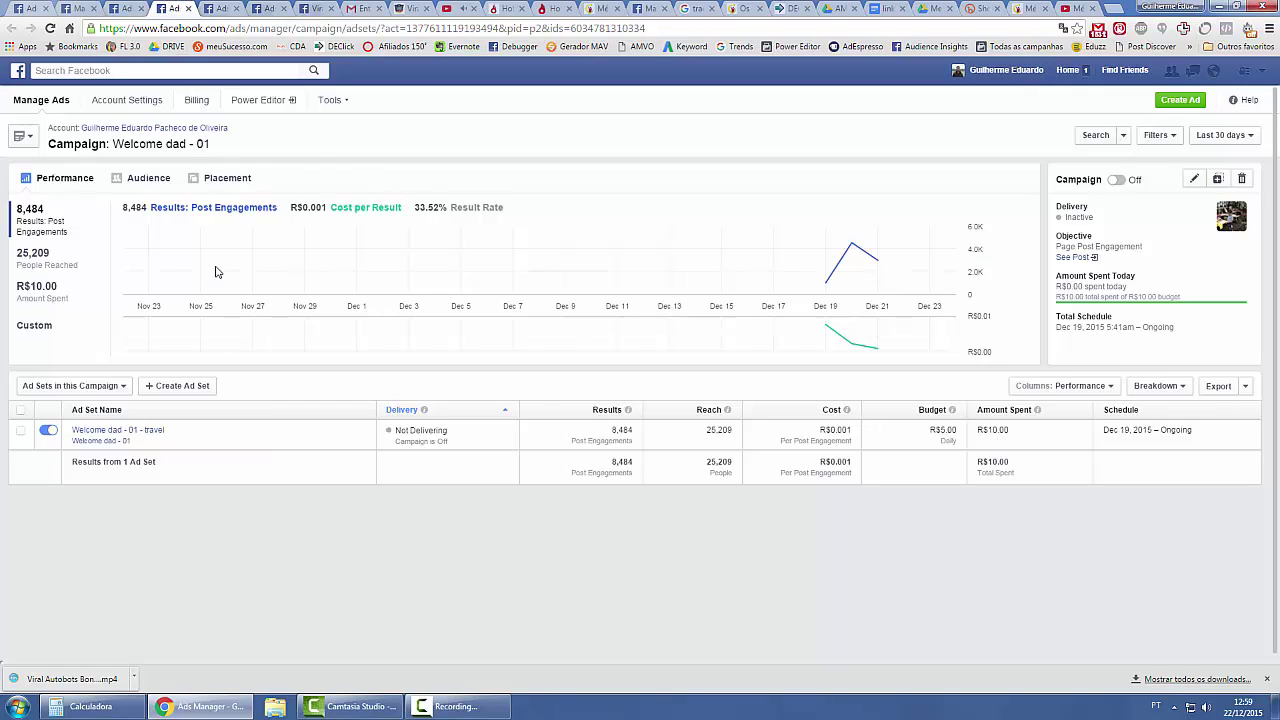
pyautogui.click(1195, 180)
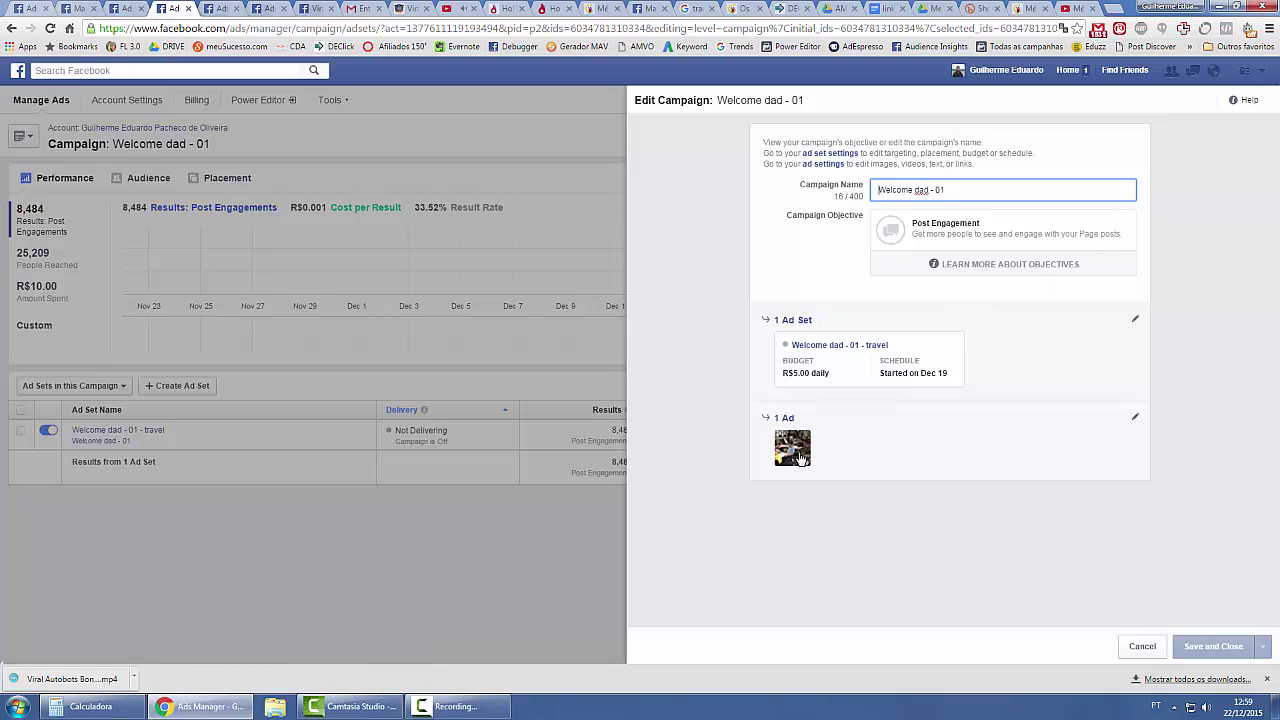
pyautogui.click(785, 419)
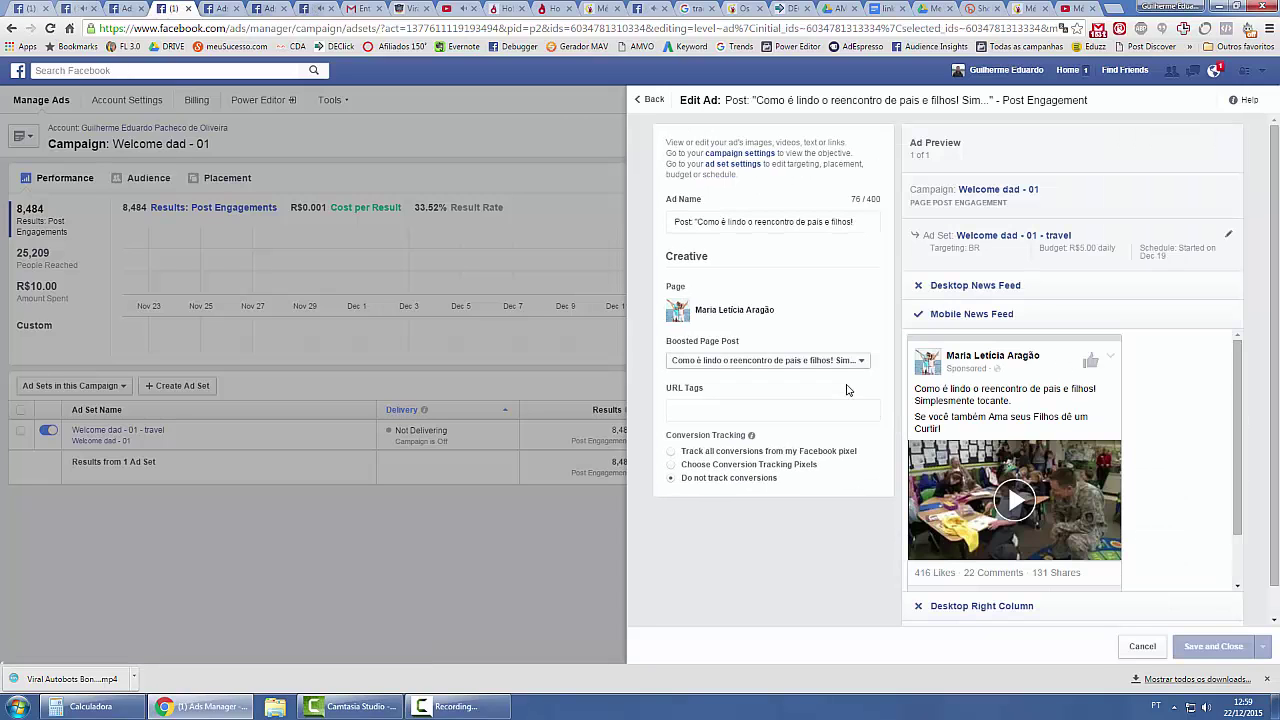
pyautogui.click(860, 362)
pyautogui.click(820, 460)
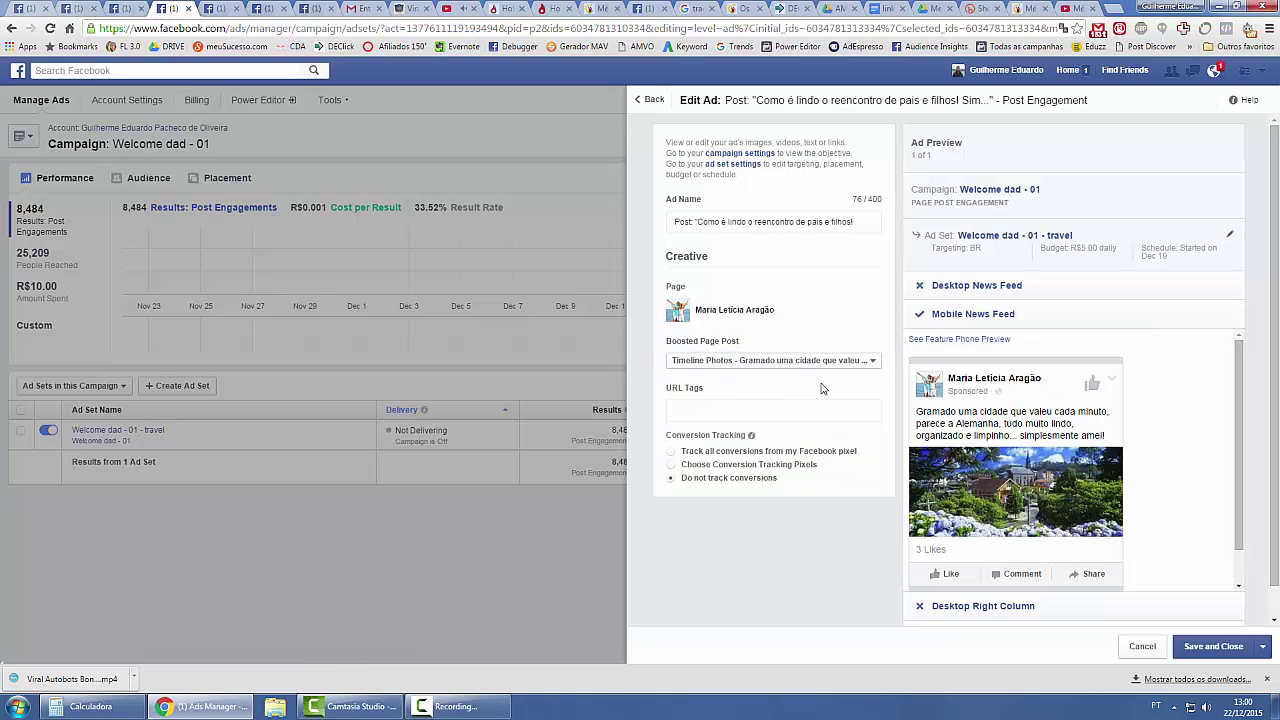
pyautogui.click(1213, 647)
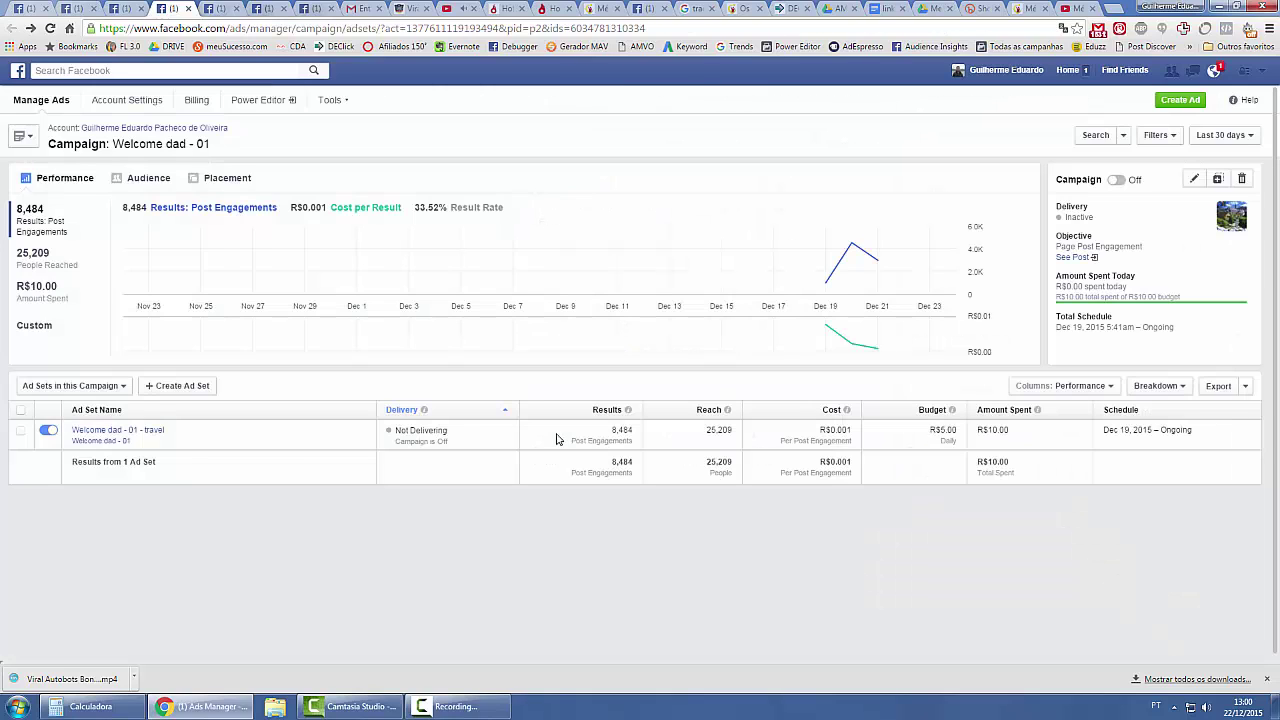
# Switch Welcome dad - 02's ad to boost the Gramado Timeline Photos post and save
pyautogui.click(209, 8)
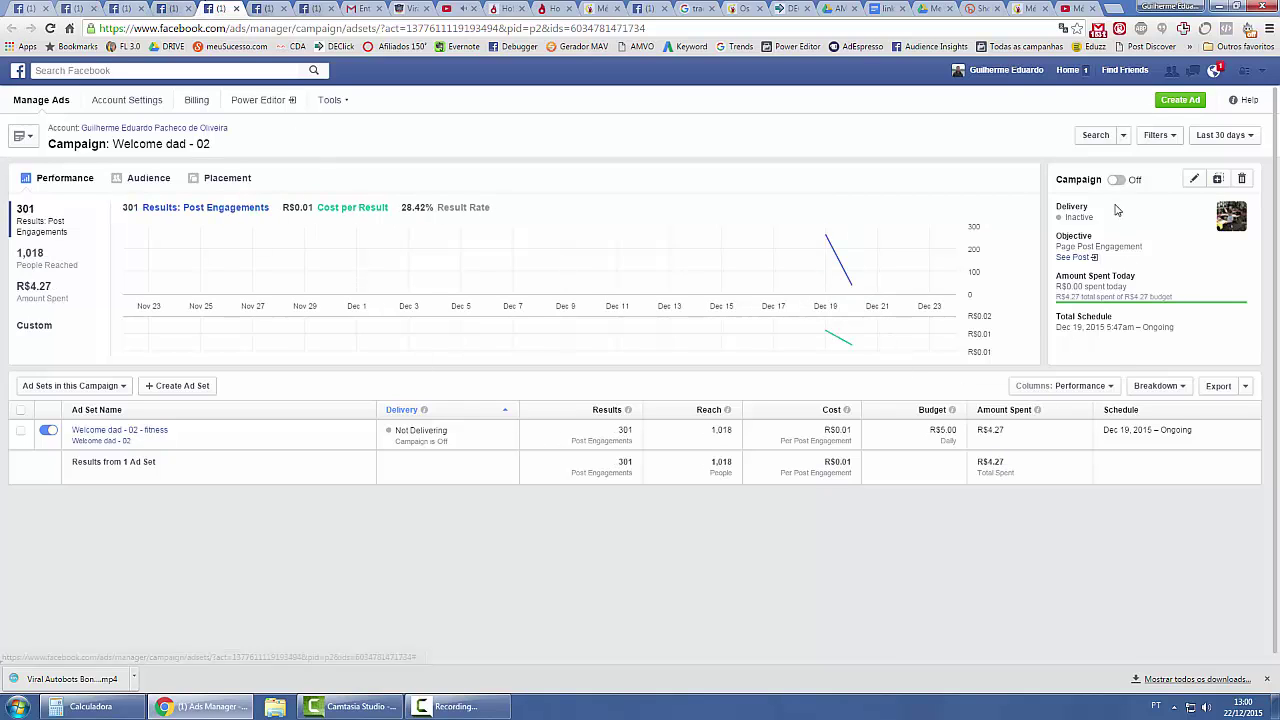
pyautogui.click(1194, 179)
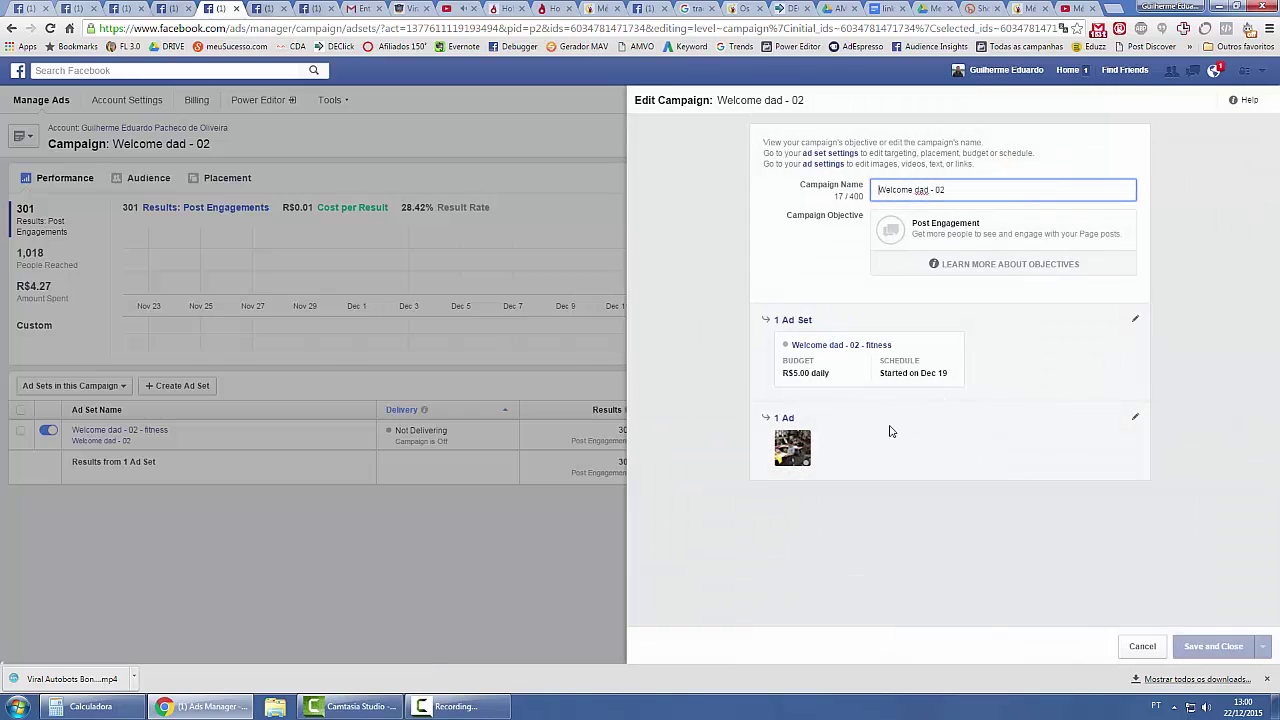
pyautogui.click(790, 445)
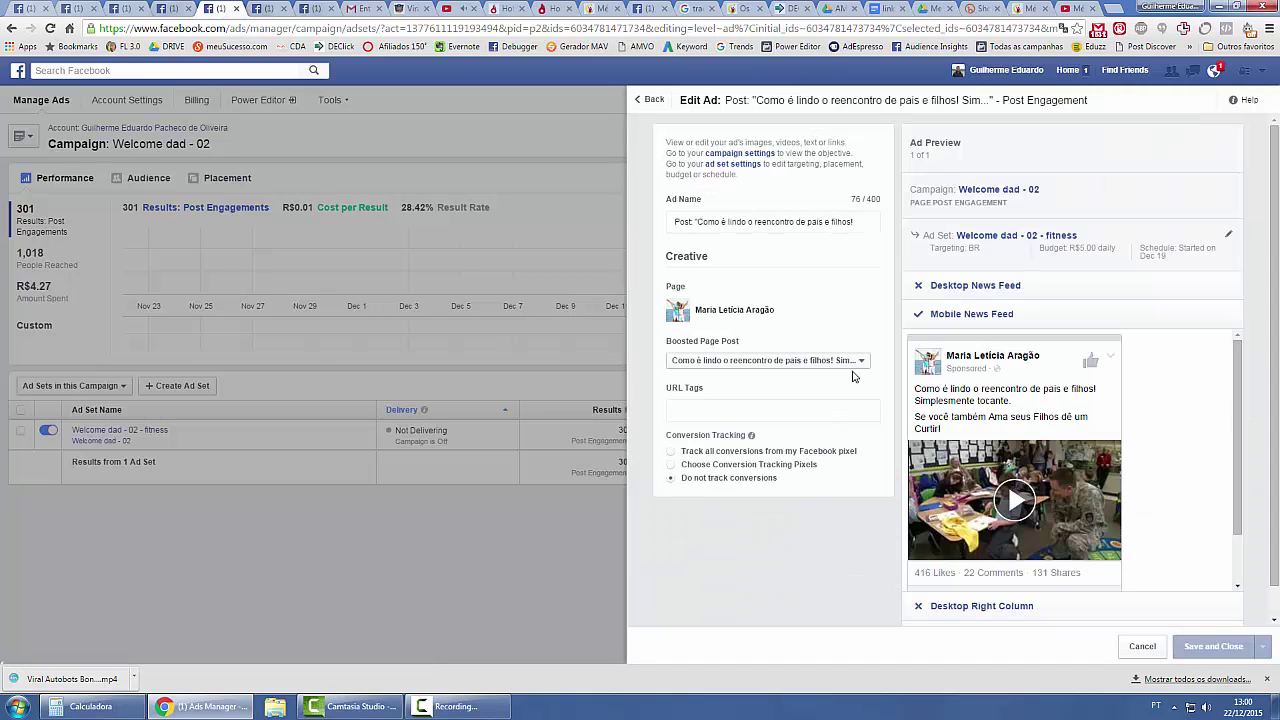
pyautogui.click(863, 363)
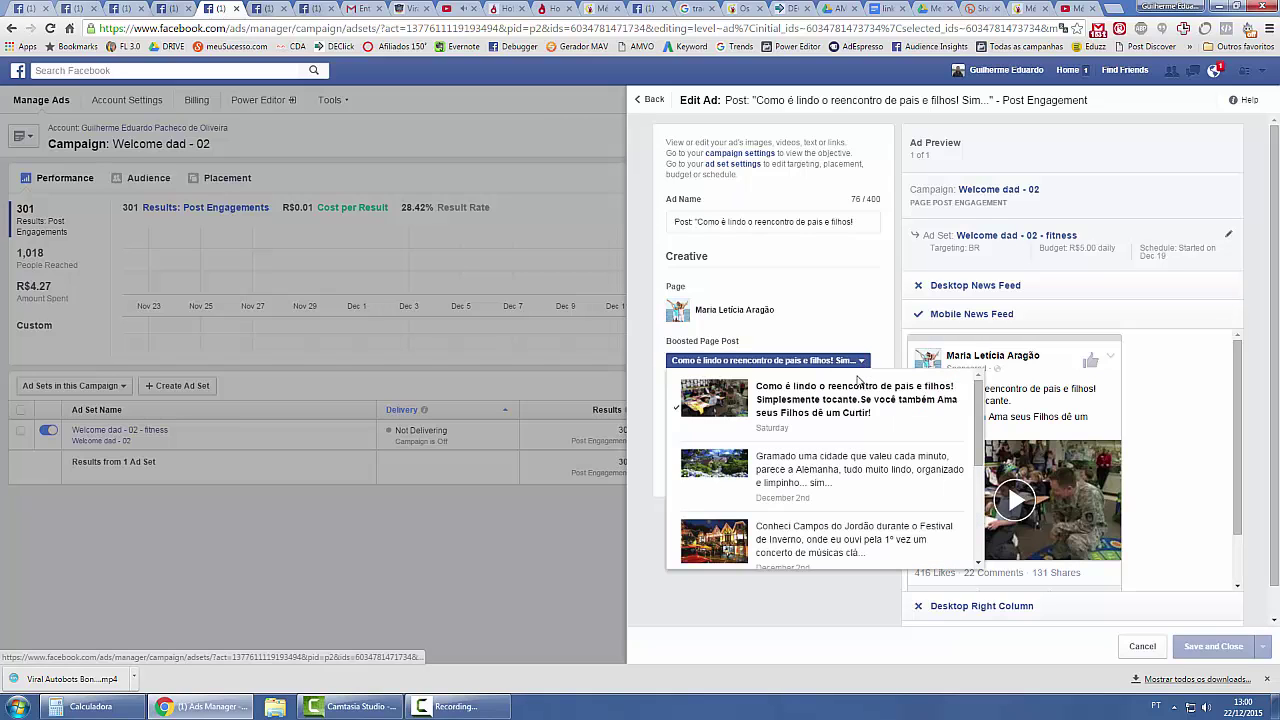
pyautogui.click(835, 457)
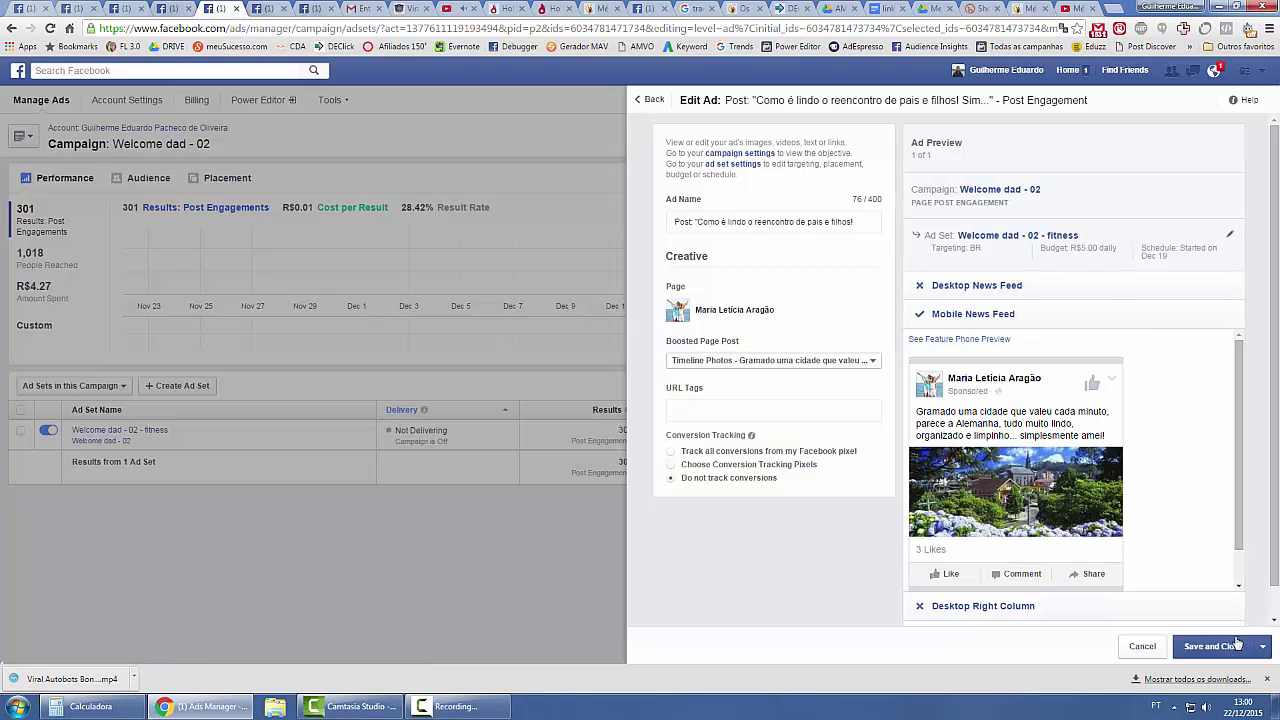
pyautogui.click(1218, 646)
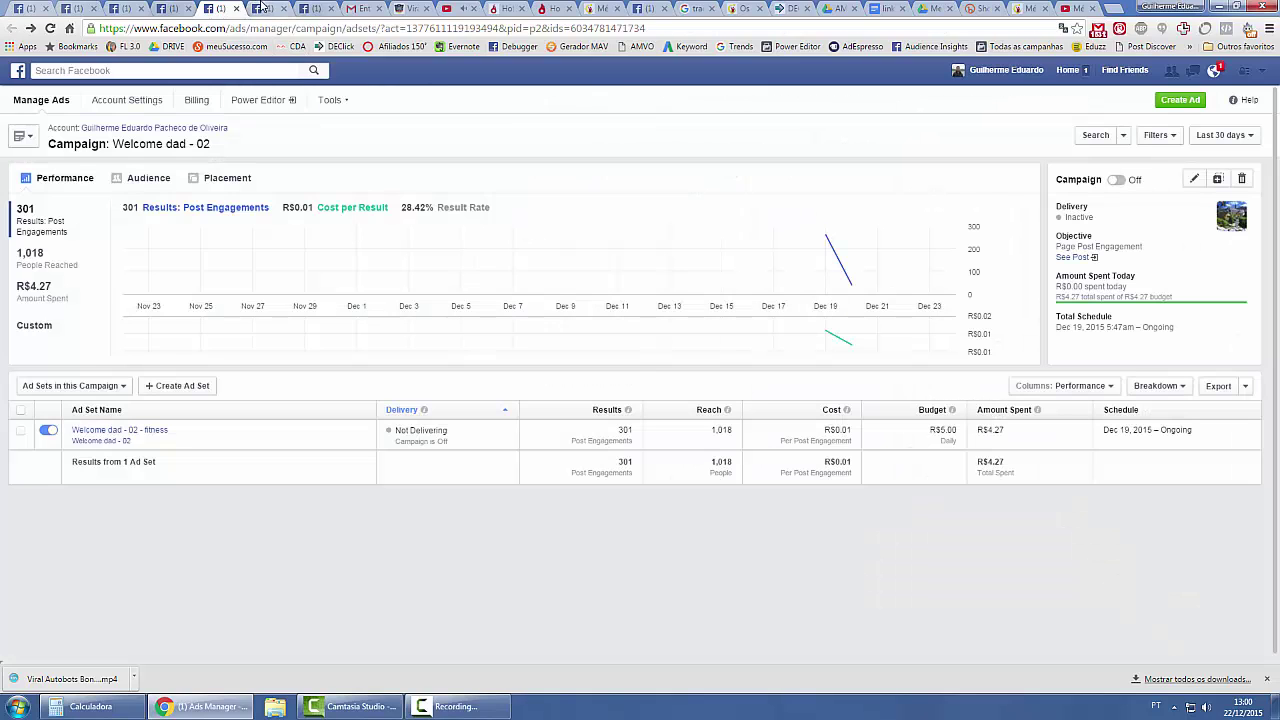
# Switch Welcome dad - 03's ad to boost the Gramado Timeline Photos post and save
pyautogui.click(262, 7)
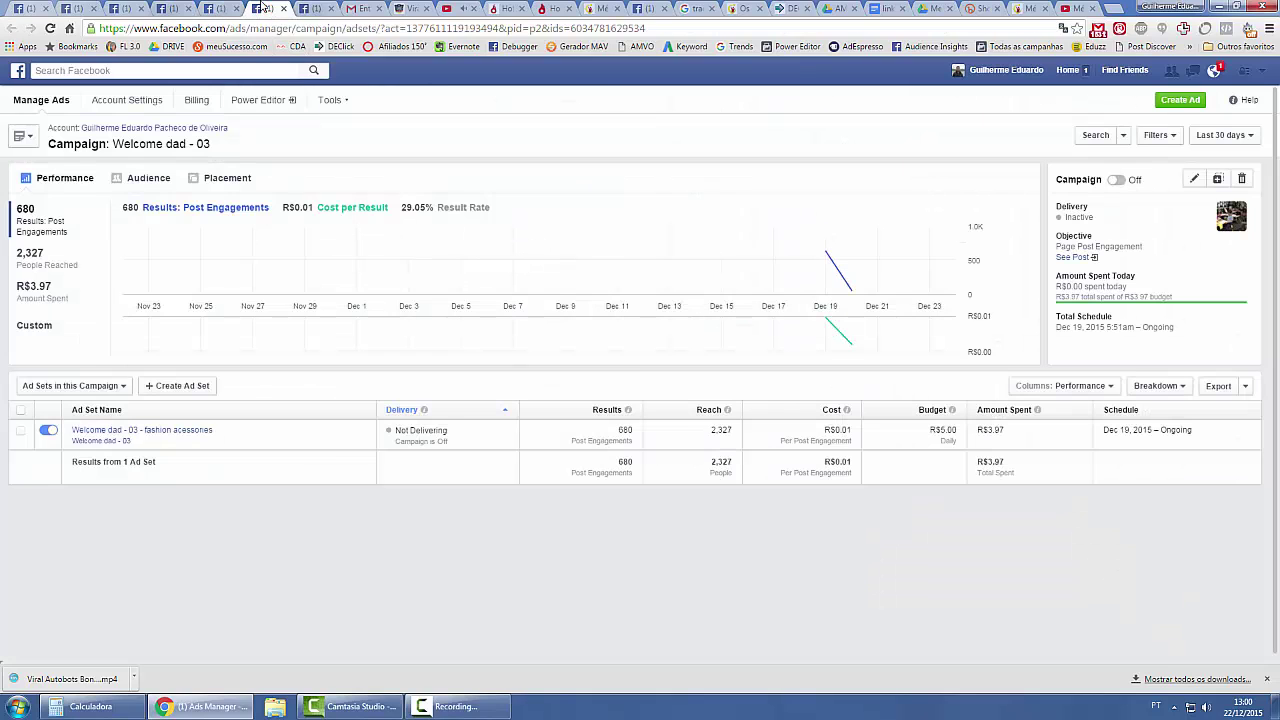
pyautogui.click(1193, 183)
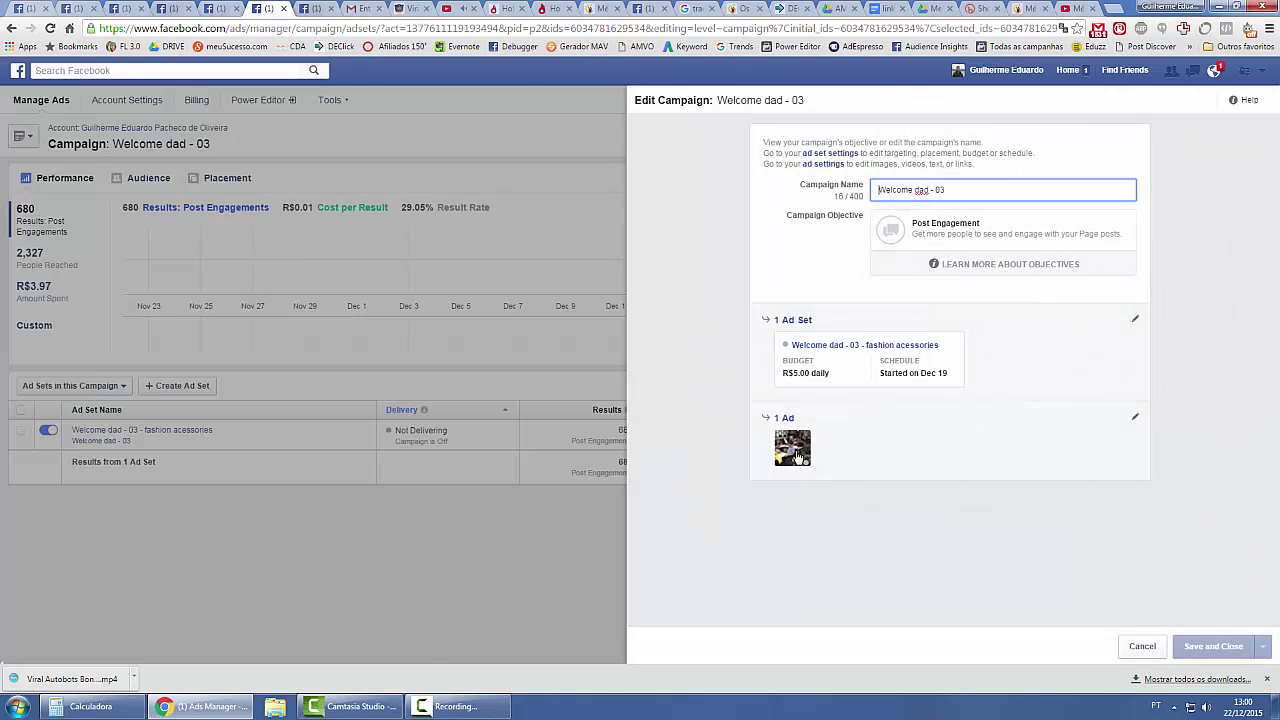
pyautogui.click(795, 452)
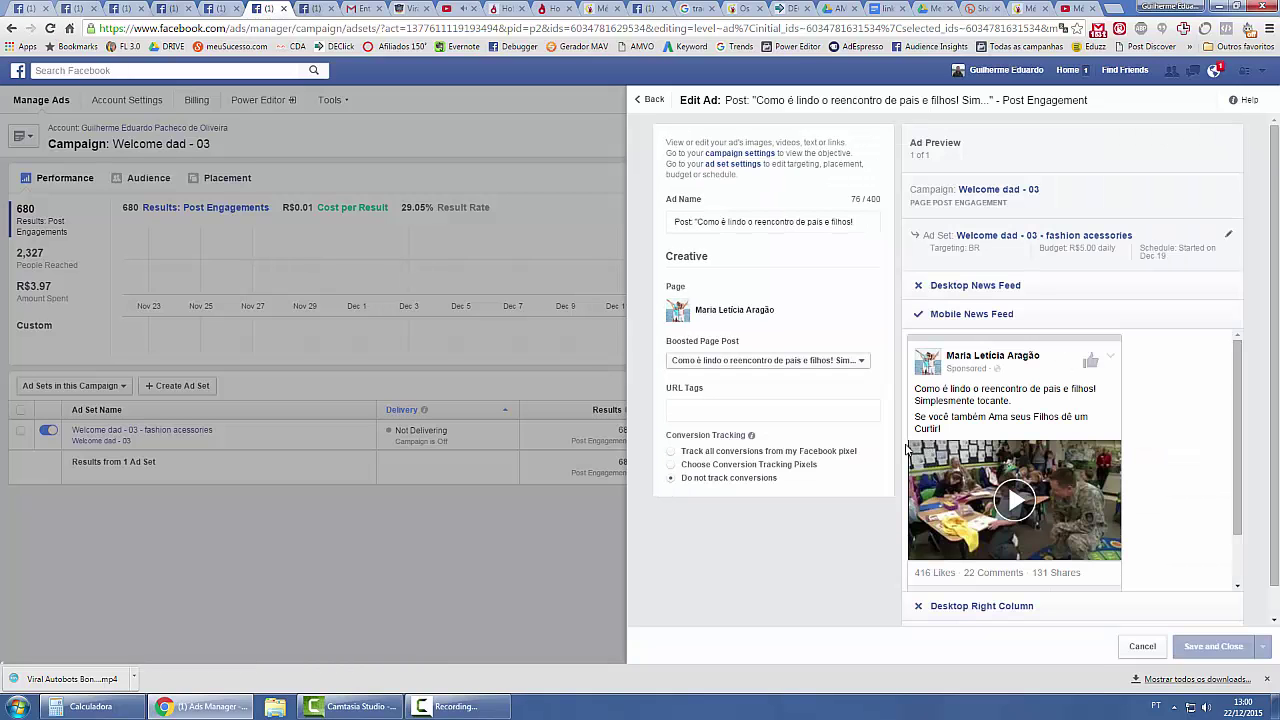
pyautogui.click(860, 362)
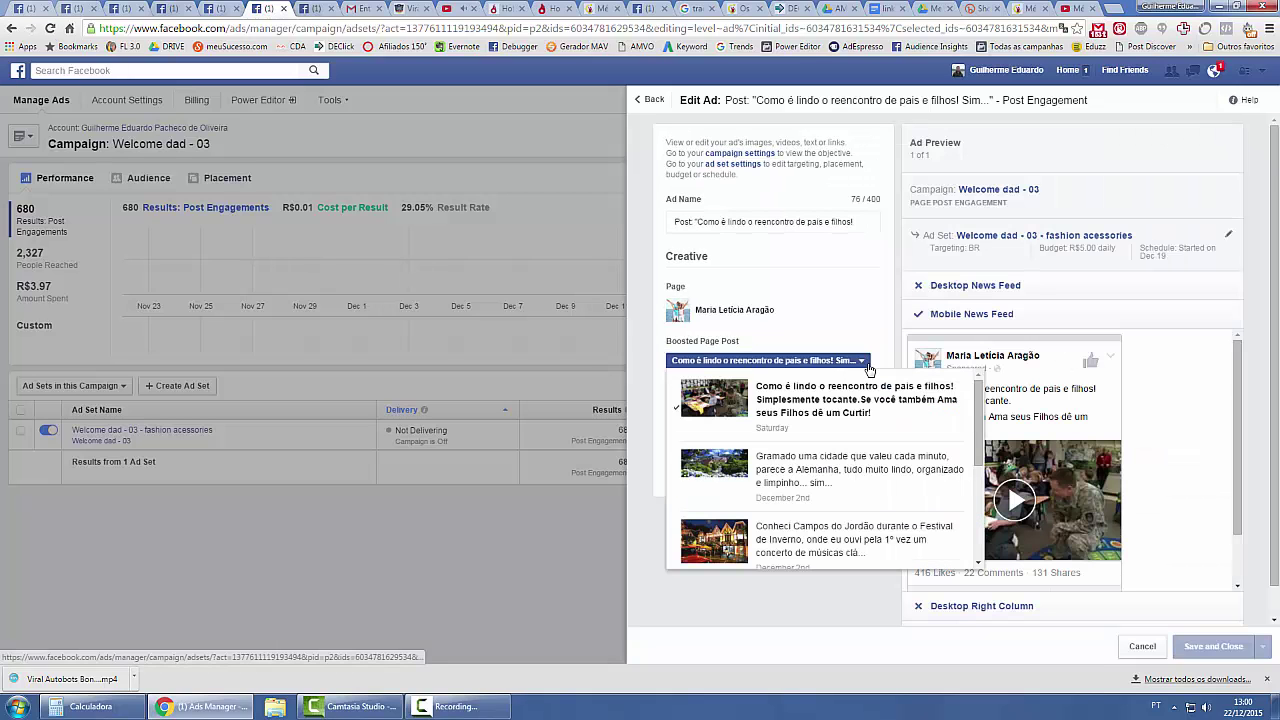
pyautogui.click(836, 468)
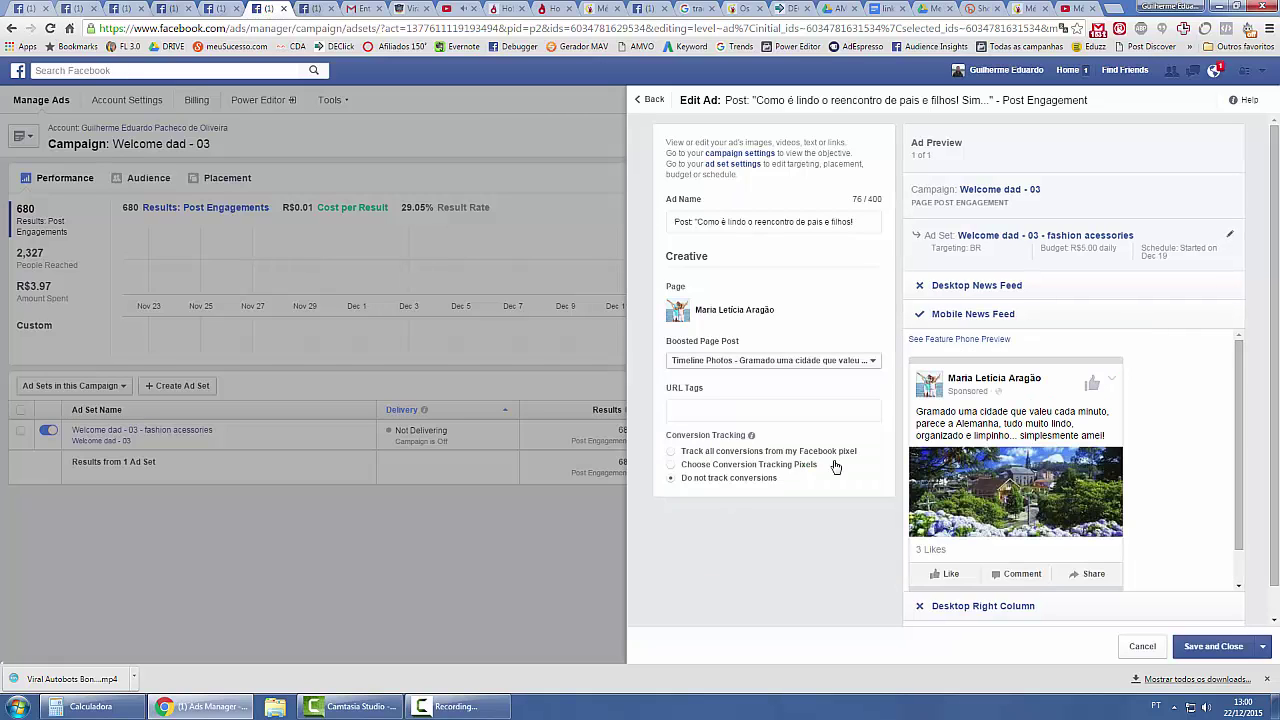
pyautogui.click(1192, 648)
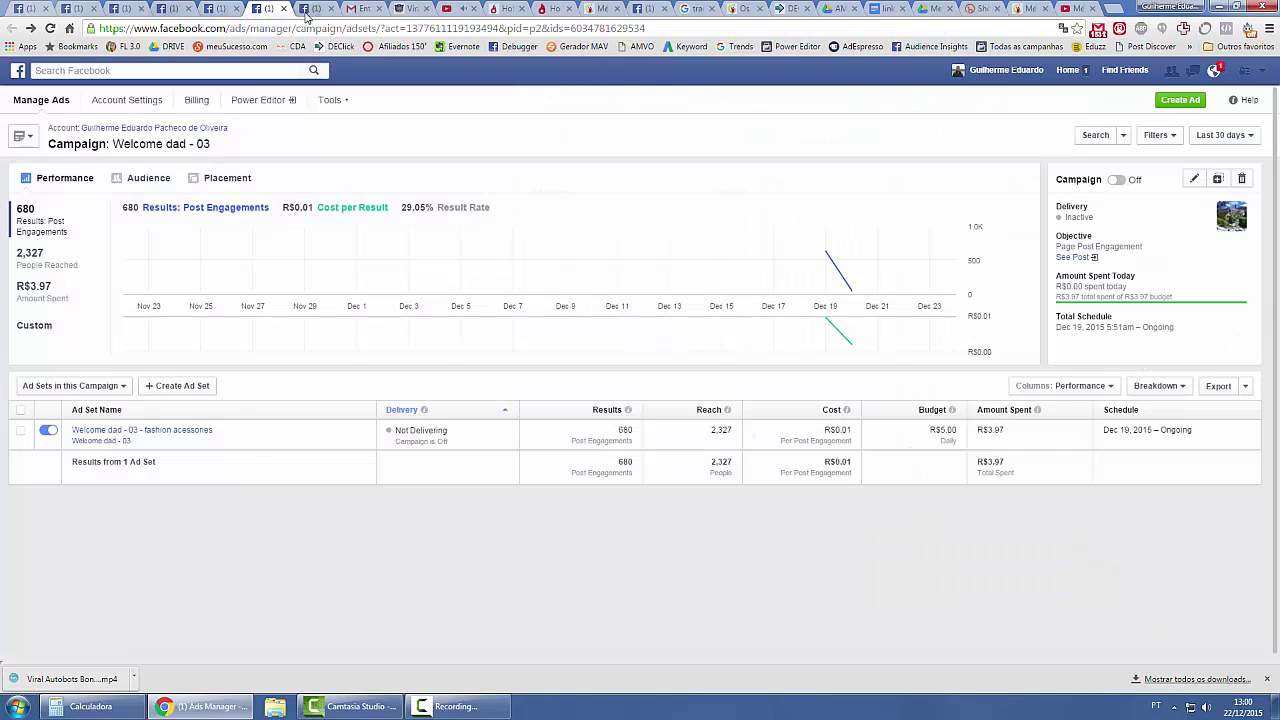
# Return to the Ads Manager tab listing all the account's campaigns
pyautogui.click(310, 8)
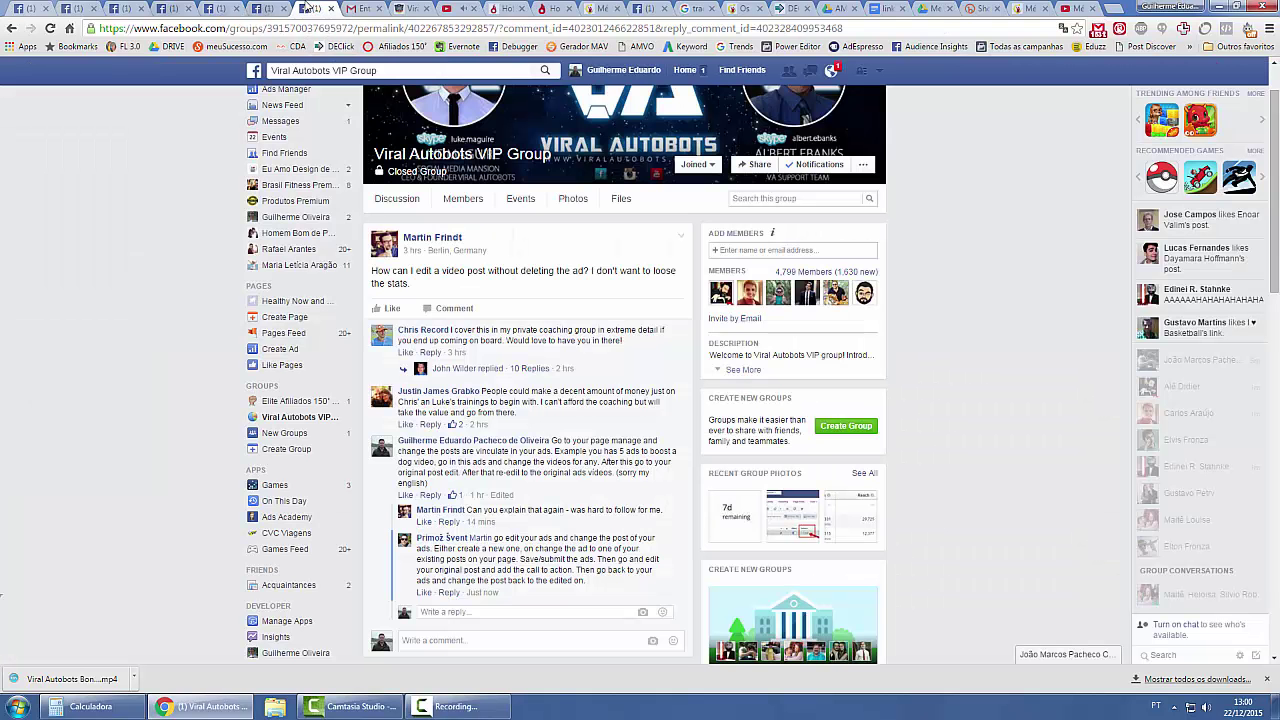
pyautogui.click(278, 8)
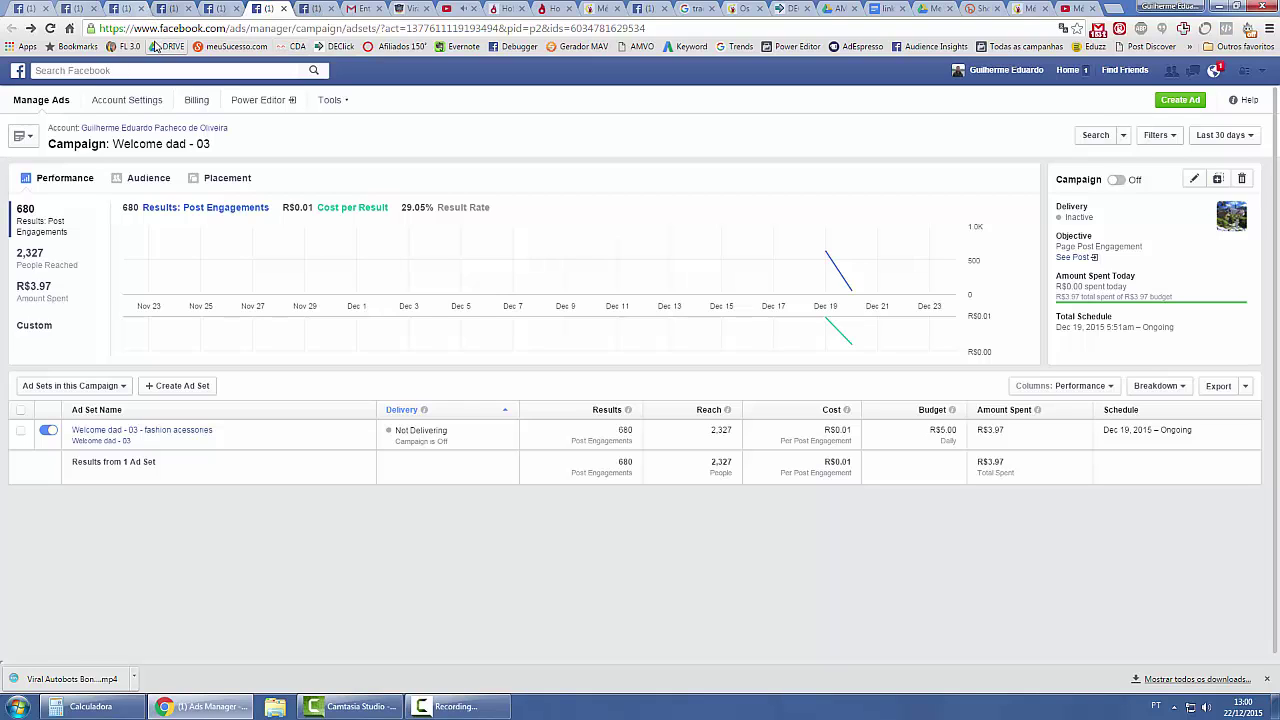
pyautogui.click(38, 8)
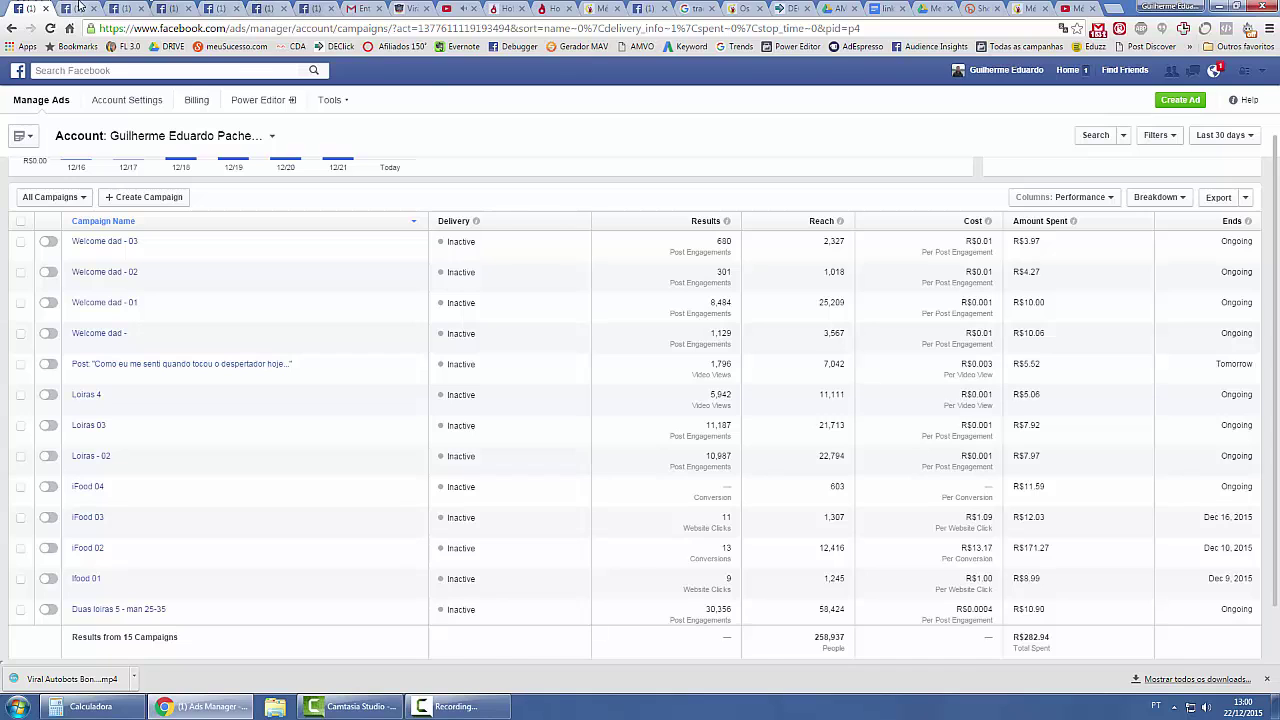
# Reload the Facebook page that holds the reunion video post
pyautogui.click(80, 8)
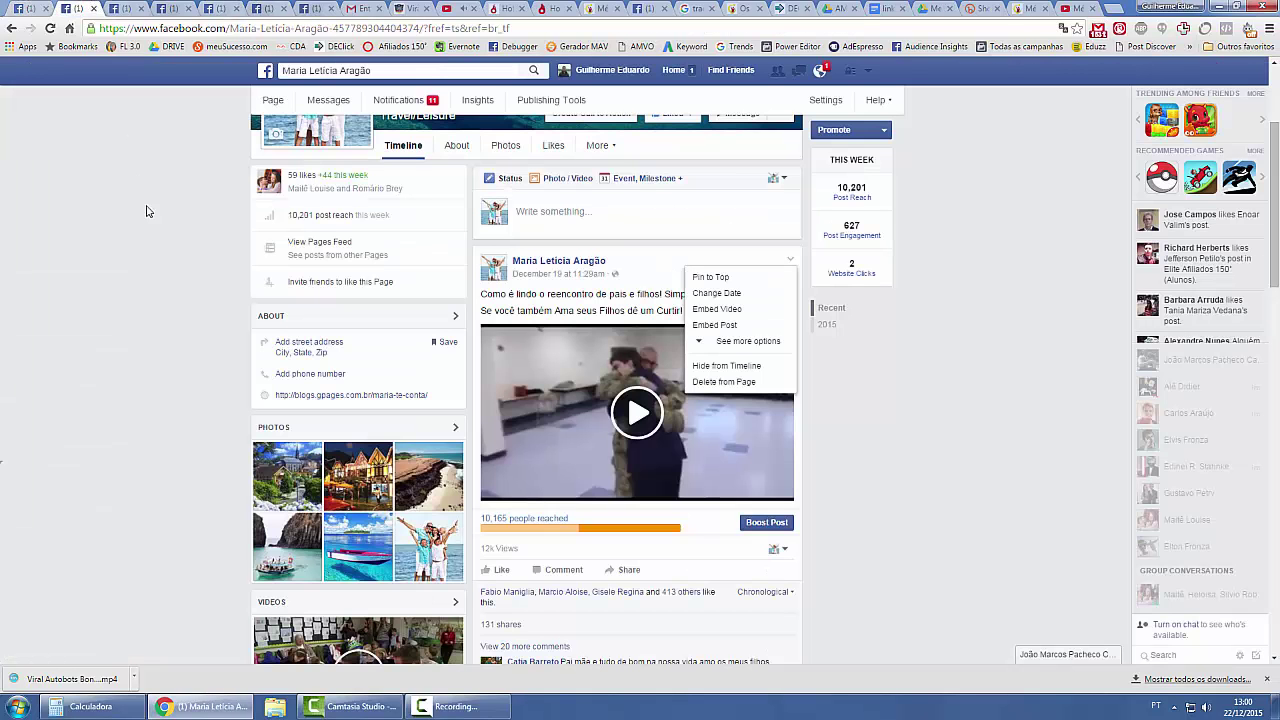
pyautogui.scroll(2, 150, 228)
pyautogui.click(326, 27)
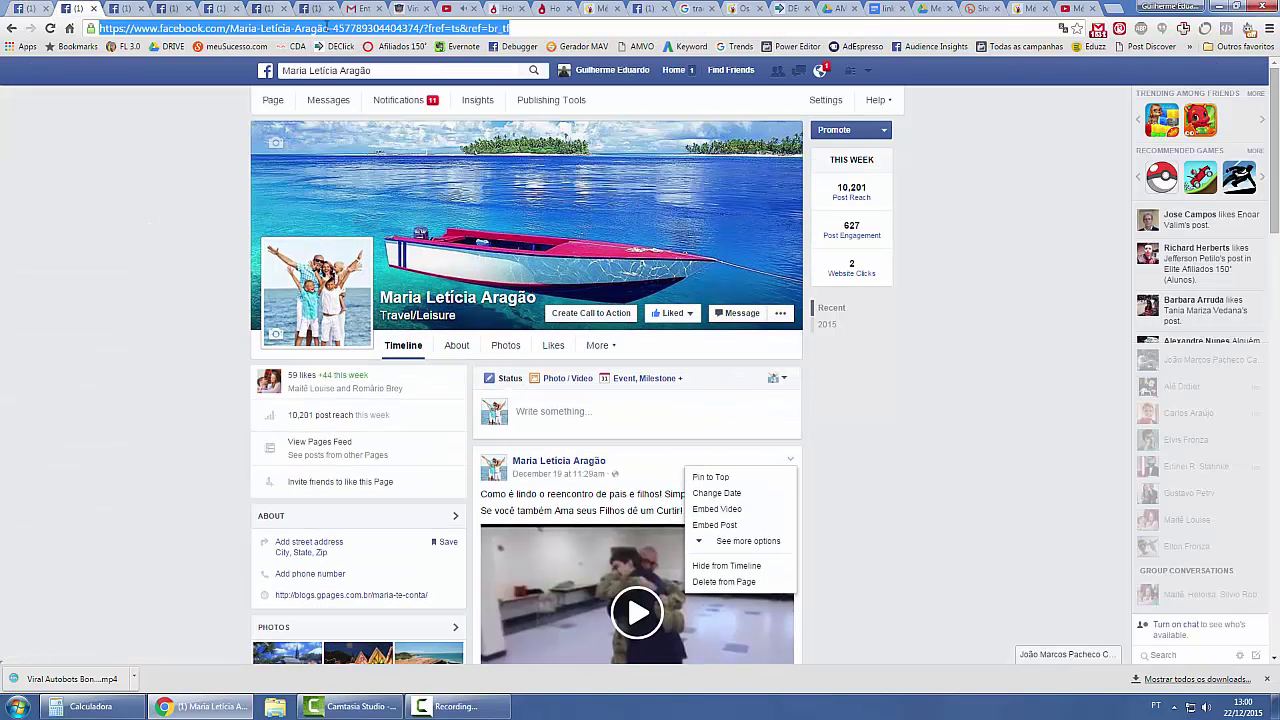
pyautogui.press('Return')
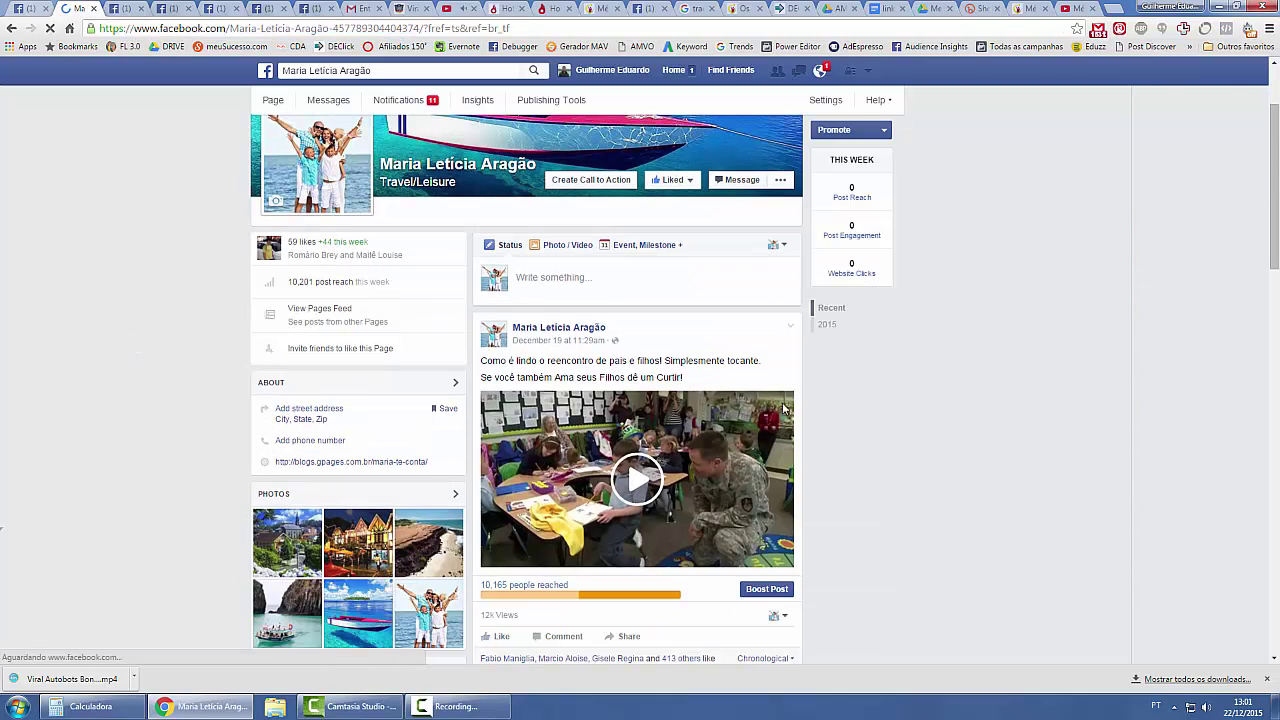
# Open the video post's caption with Edit Post and add a new line after it
pyautogui.click(792, 329)
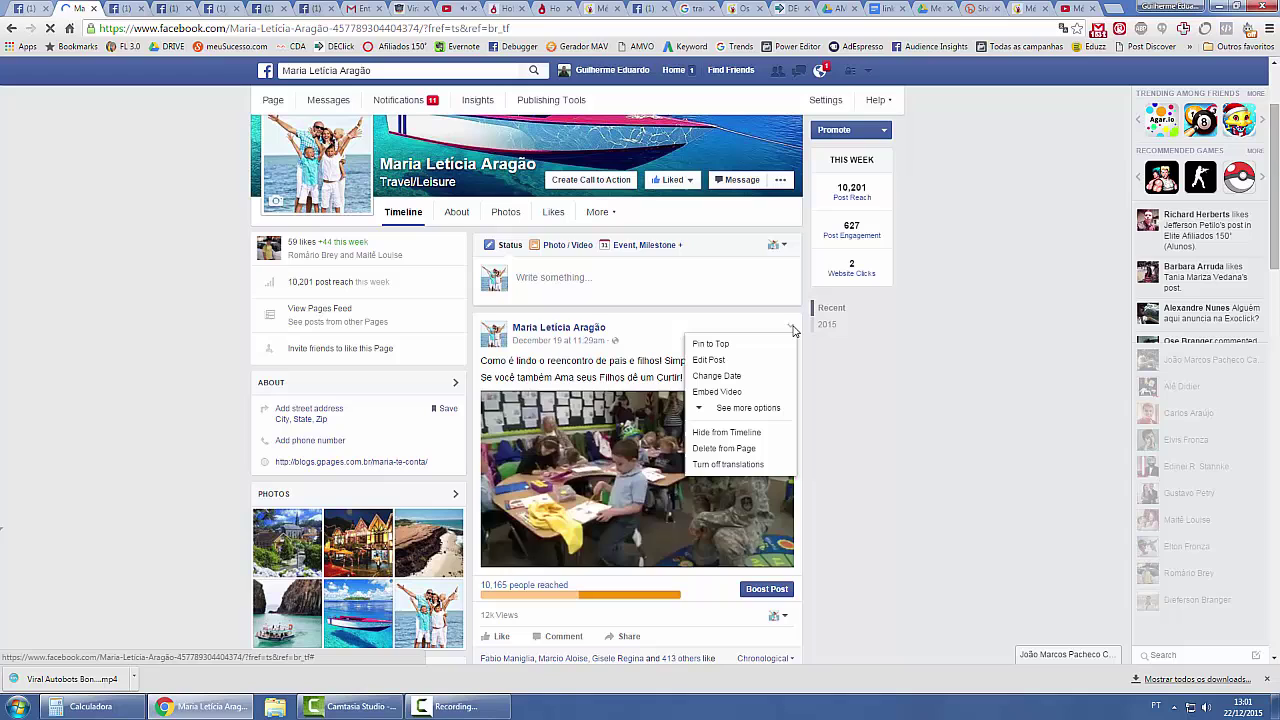
pyautogui.click(716, 361)
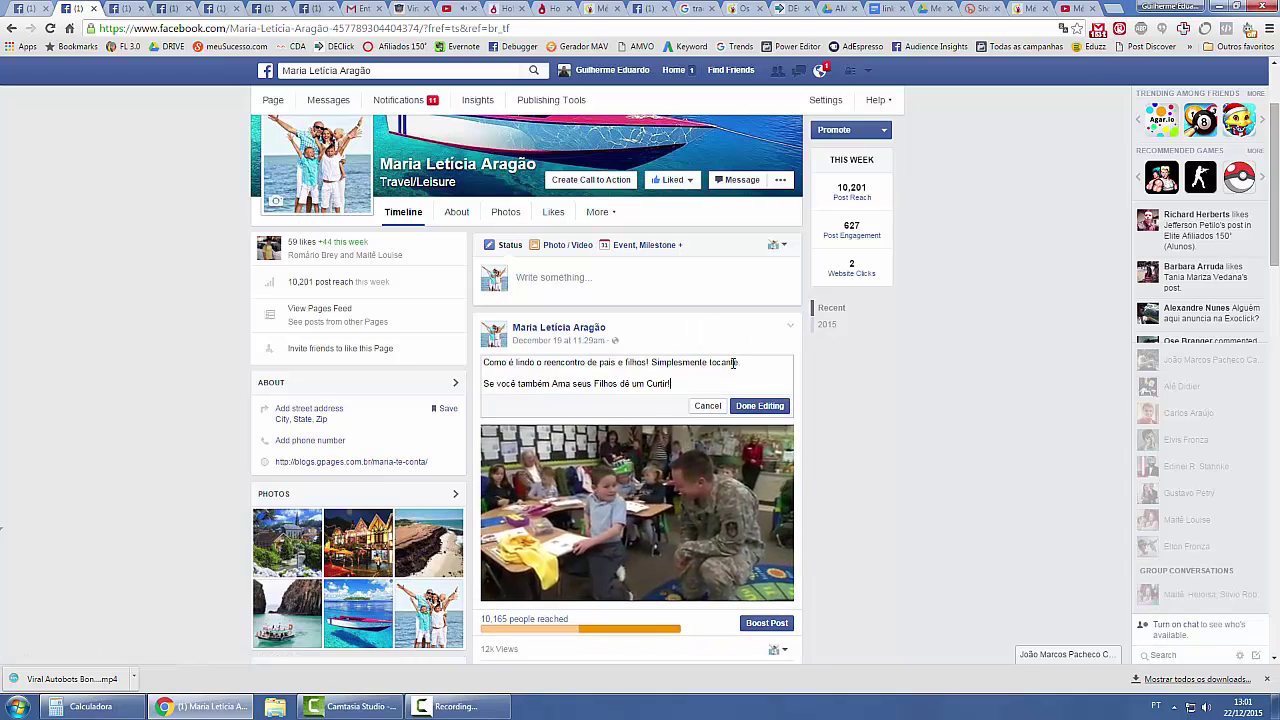
pyautogui.press('Return')
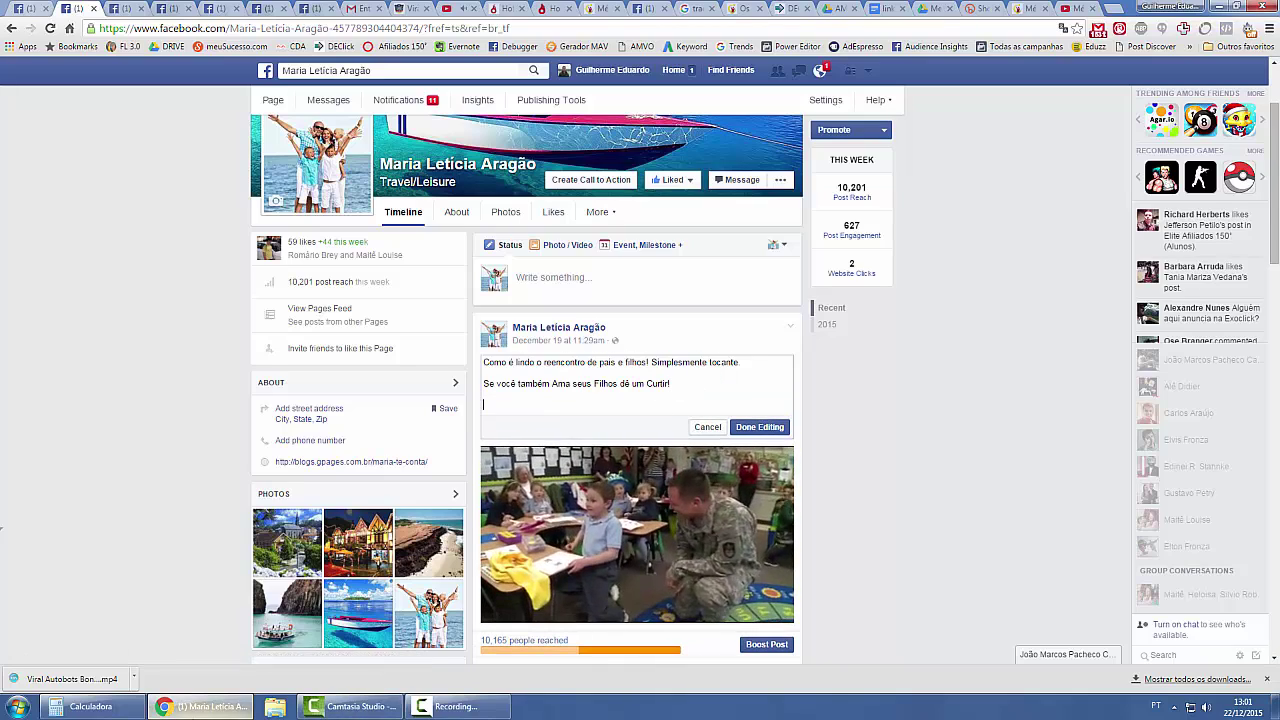
pyautogui.click(224, 709)
pyautogui.click(224, 709)
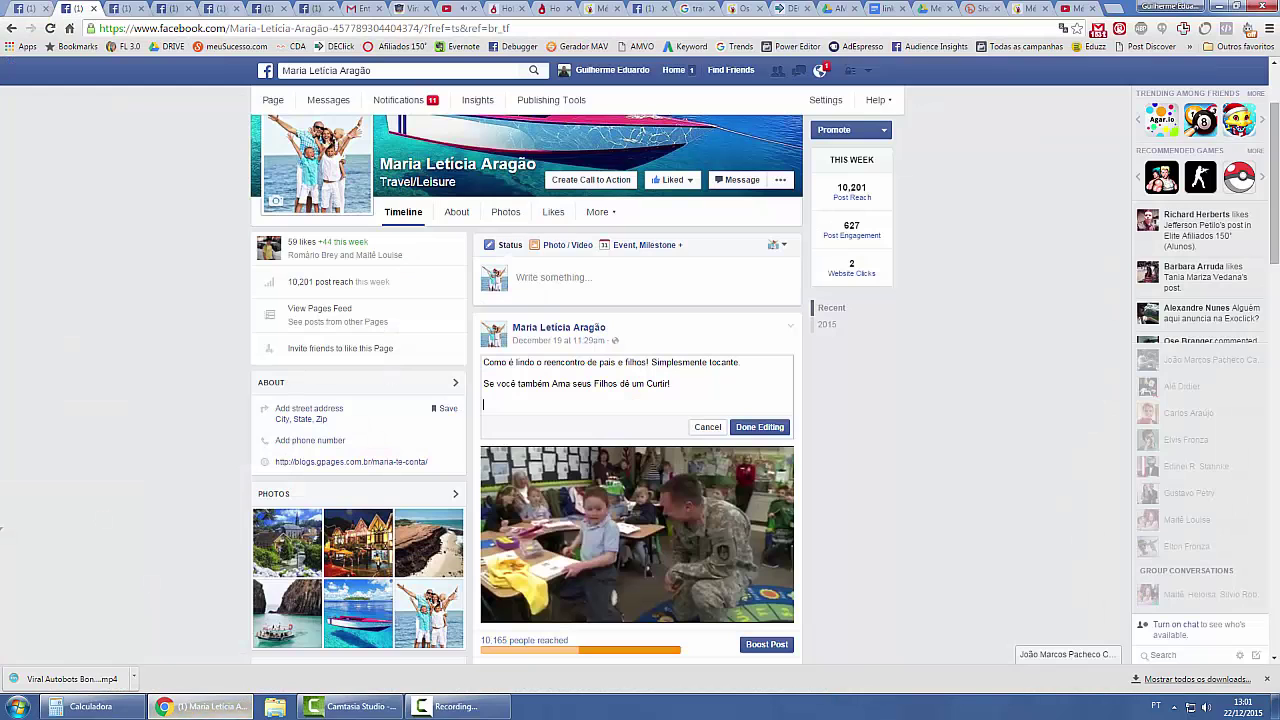
# Copy the final diet-change paragraph with its bit.ly link from the Google Docs file
pyautogui.click(886, 8)
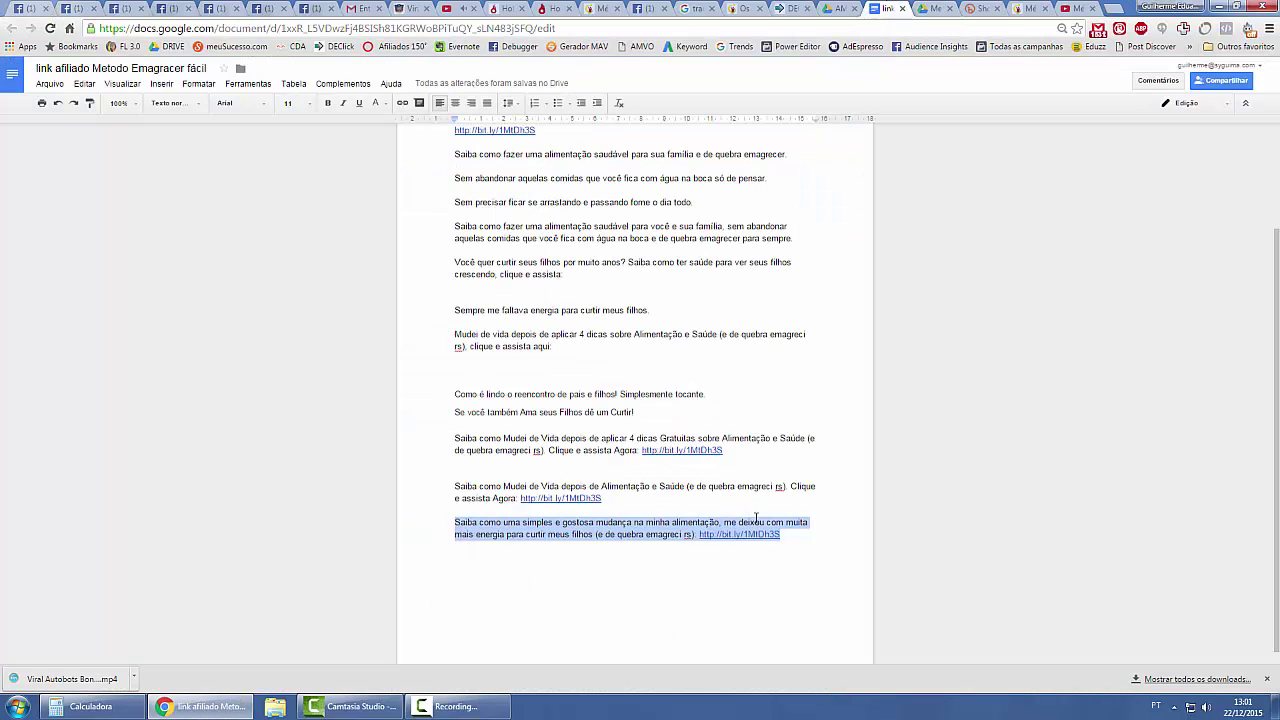
pyautogui.moveTo(783, 535); pyautogui.dragTo(443, 526)
pyautogui.hotkey('ctrl', 'c')
pyautogui.click(85, 7)
# Paste the diet-change paragraph and short link into the caption and save with Done Editing
pyautogui.hotkey('ctrl', 'v')
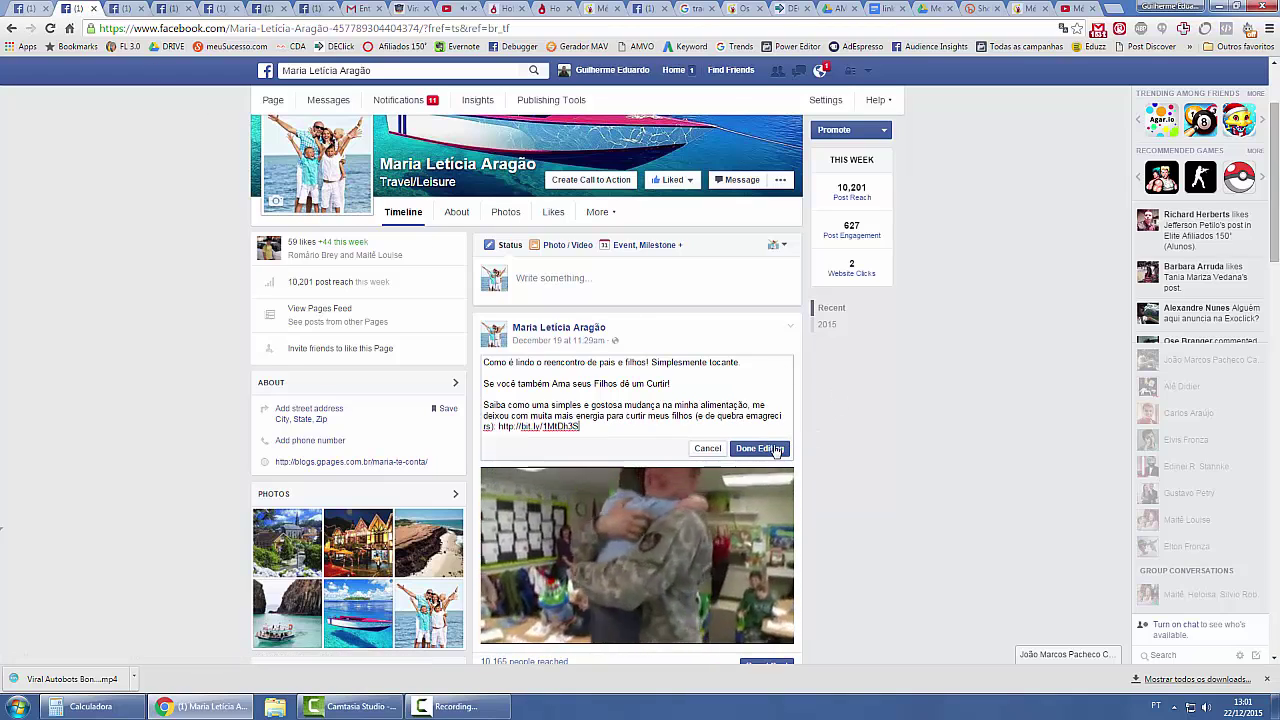
pyautogui.scroll(-2, 884, 441)
pyautogui.moveTo(561, 543)
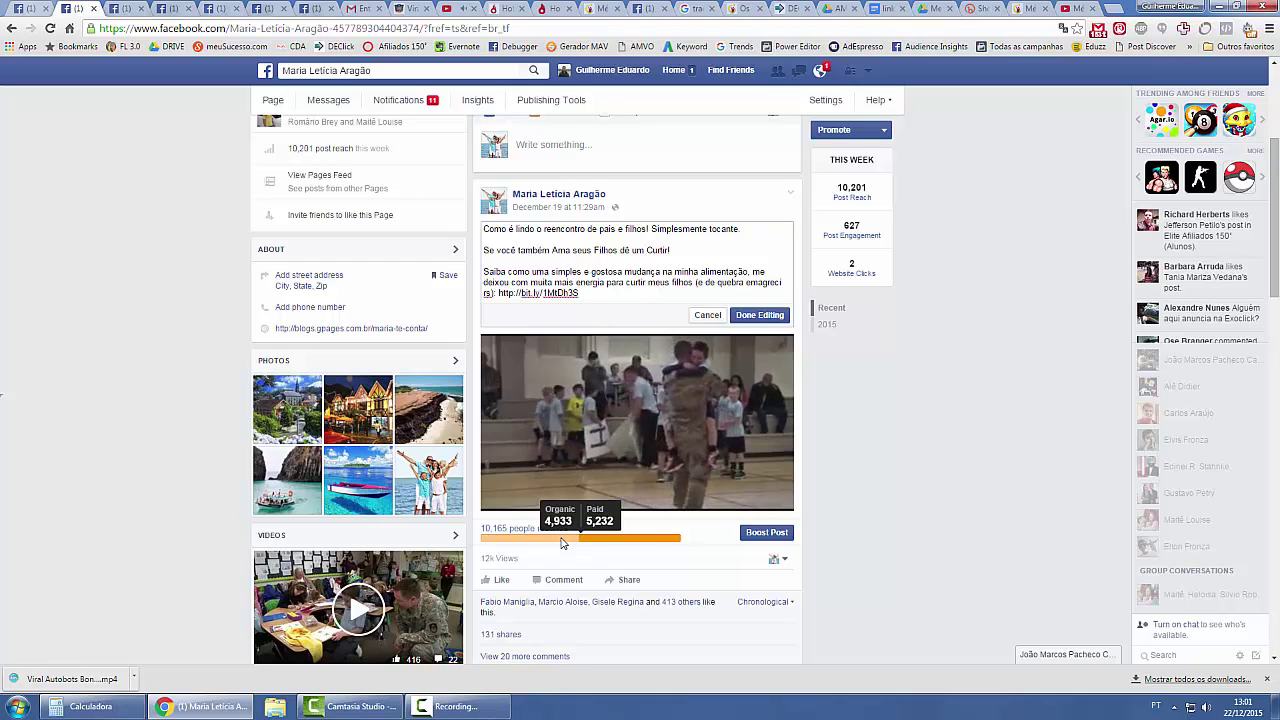
pyautogui.click(760, 315)
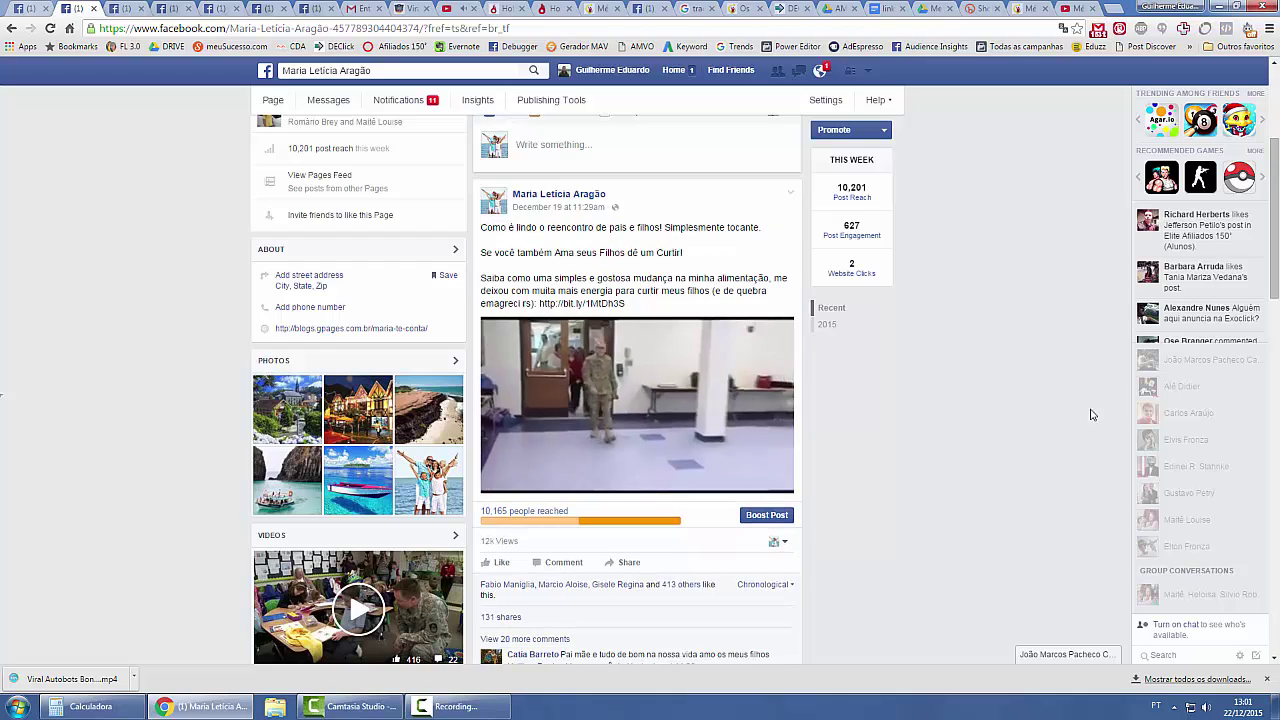
pyautogui.scroll(-2, 980, 432)
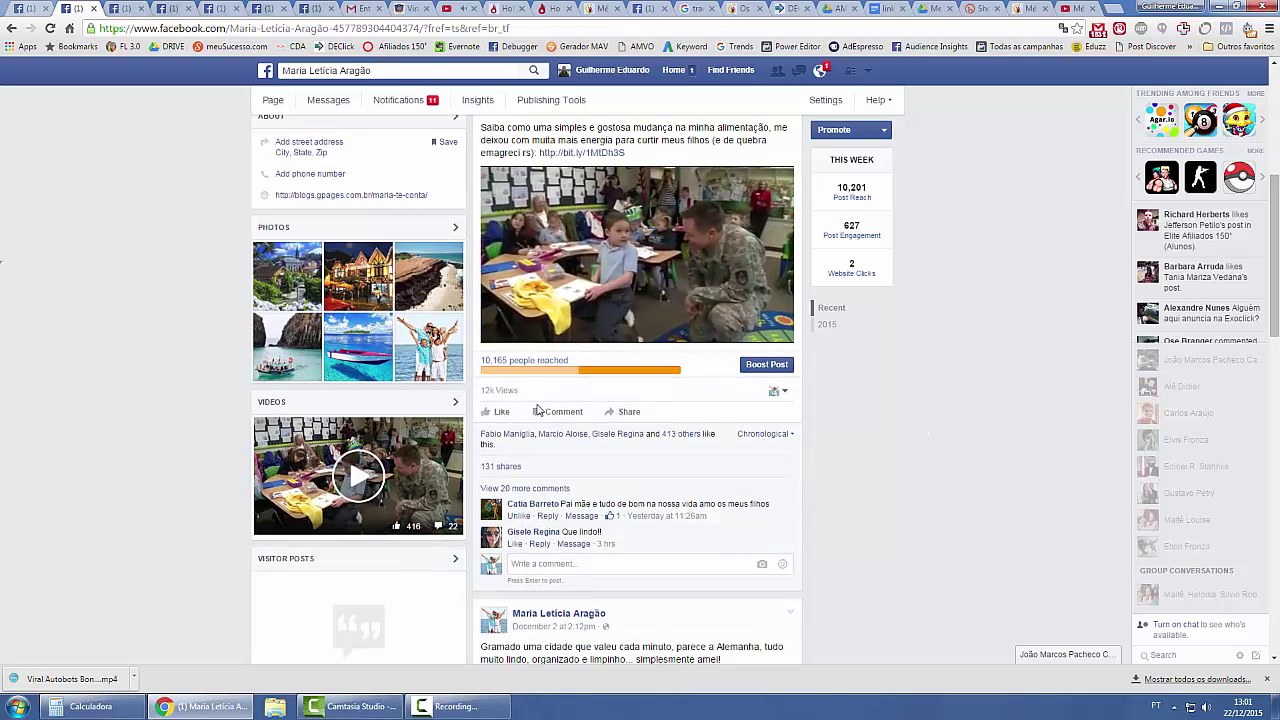
pyautogui.scroll(-2, 573, 459)
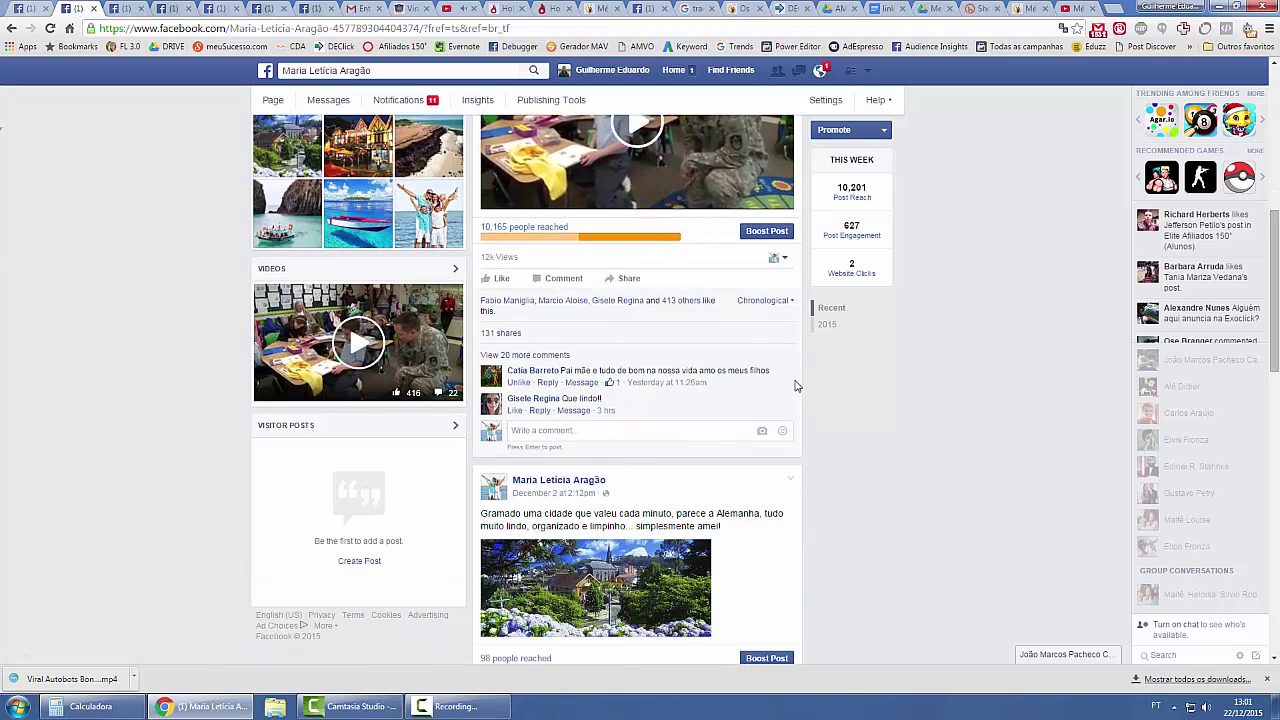
pyautogui.scroll(1, 795, 386)
pyautogui.scroll(2, 720, 390)
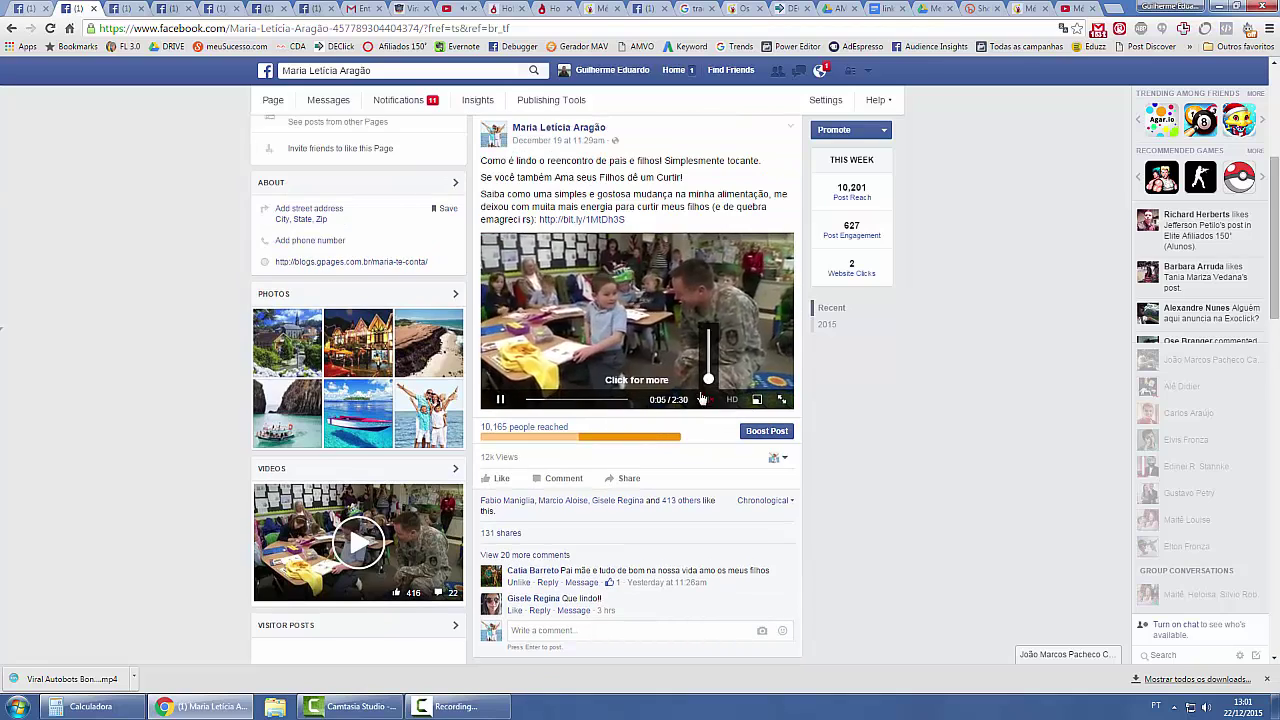
pyautogui.scroll(1, 688, 393)
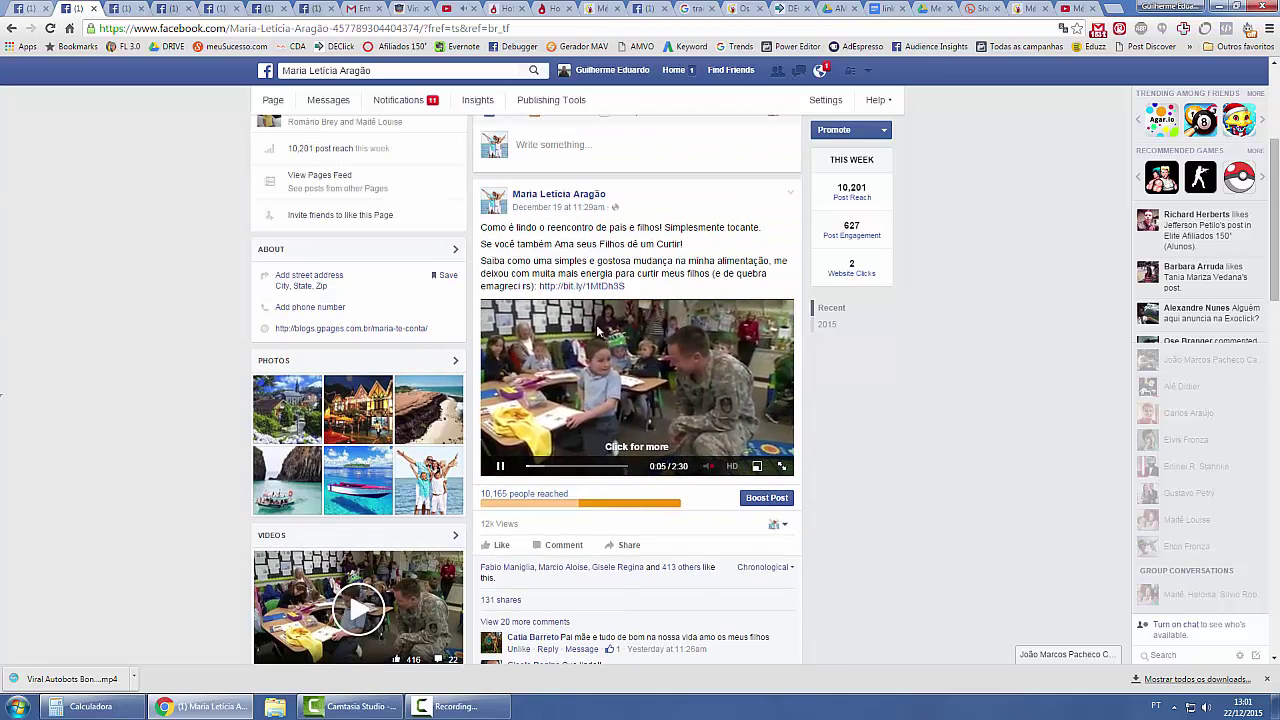
# Reload the Welcome dad - campaign page to show its refreshed overview
pyautogui.click(125, 8)
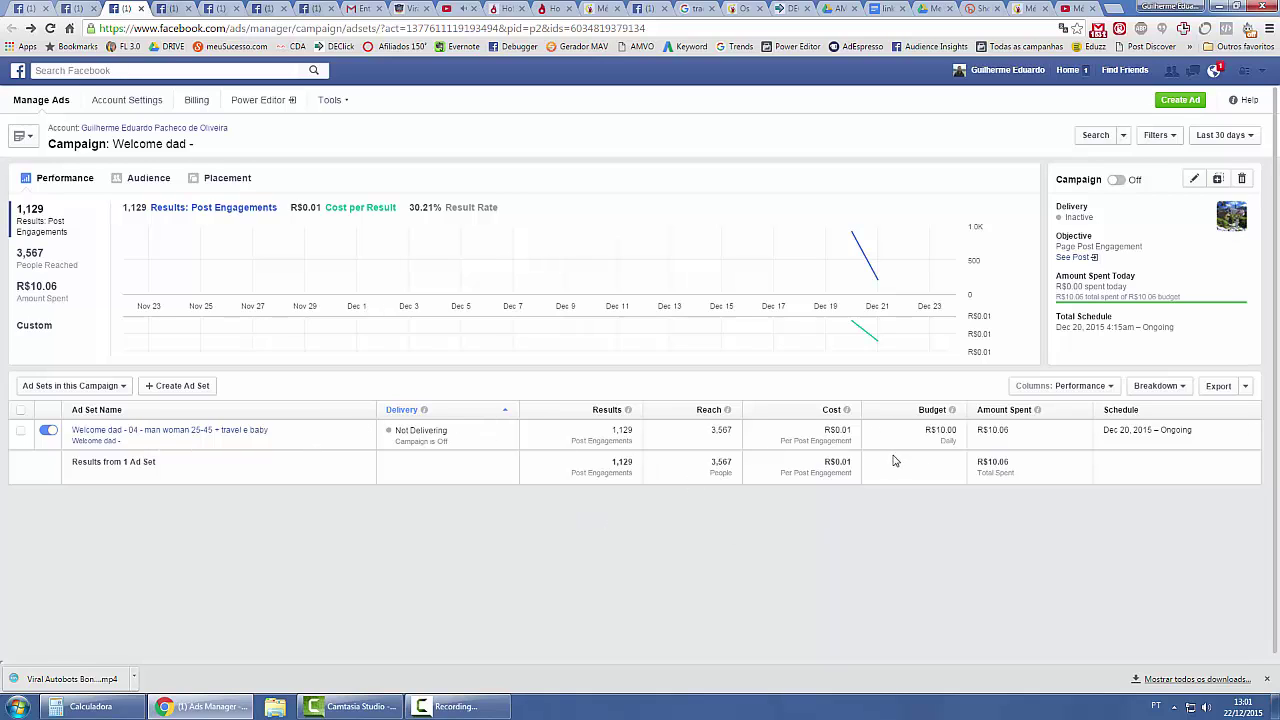
pyautogui.click(231, 28)
pyautogui.press('Return')
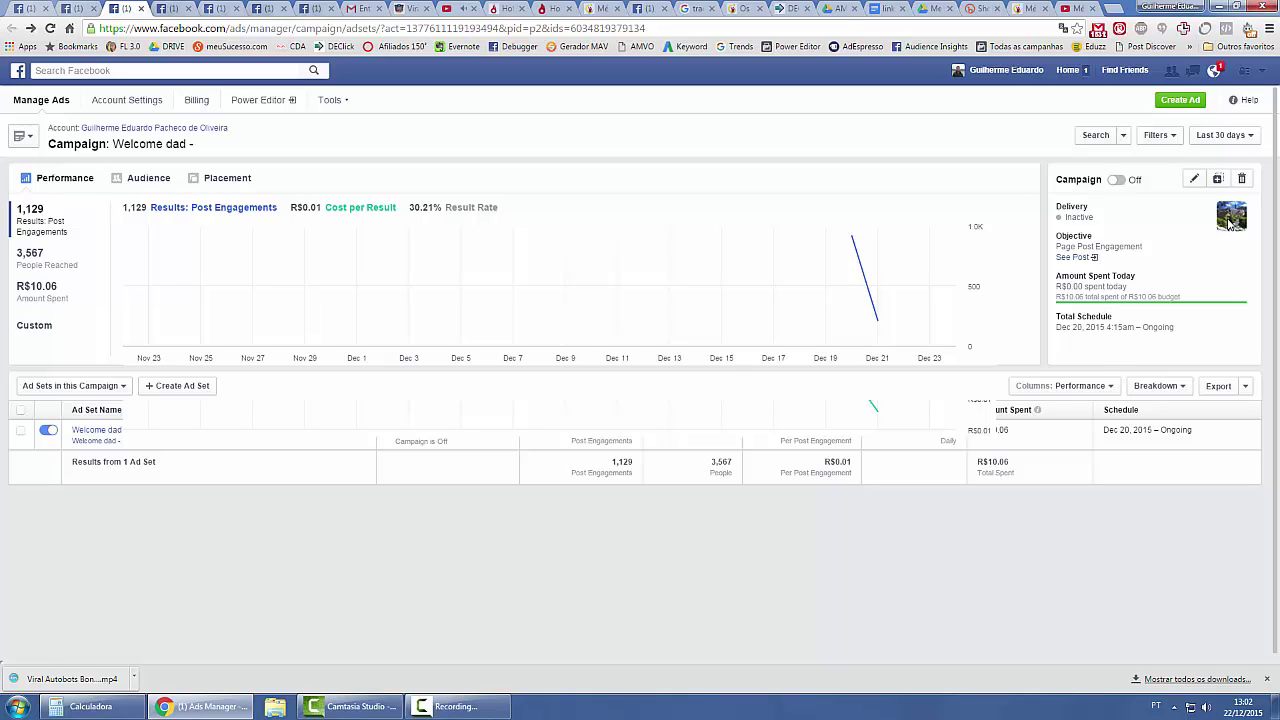
# Set the Welcome dad - ad's boosted page post to the edited reunion video, then save and close
pyautogui.click(1194, 179)
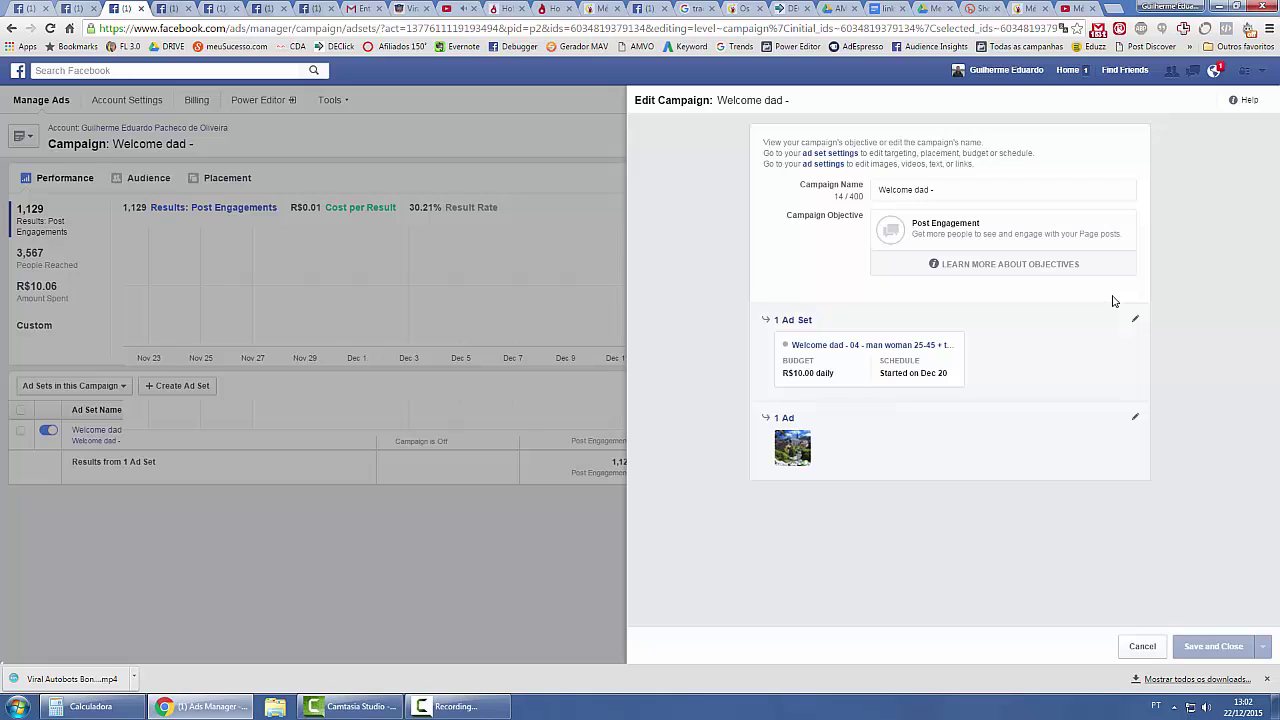
pyautogui.click(786, 419)
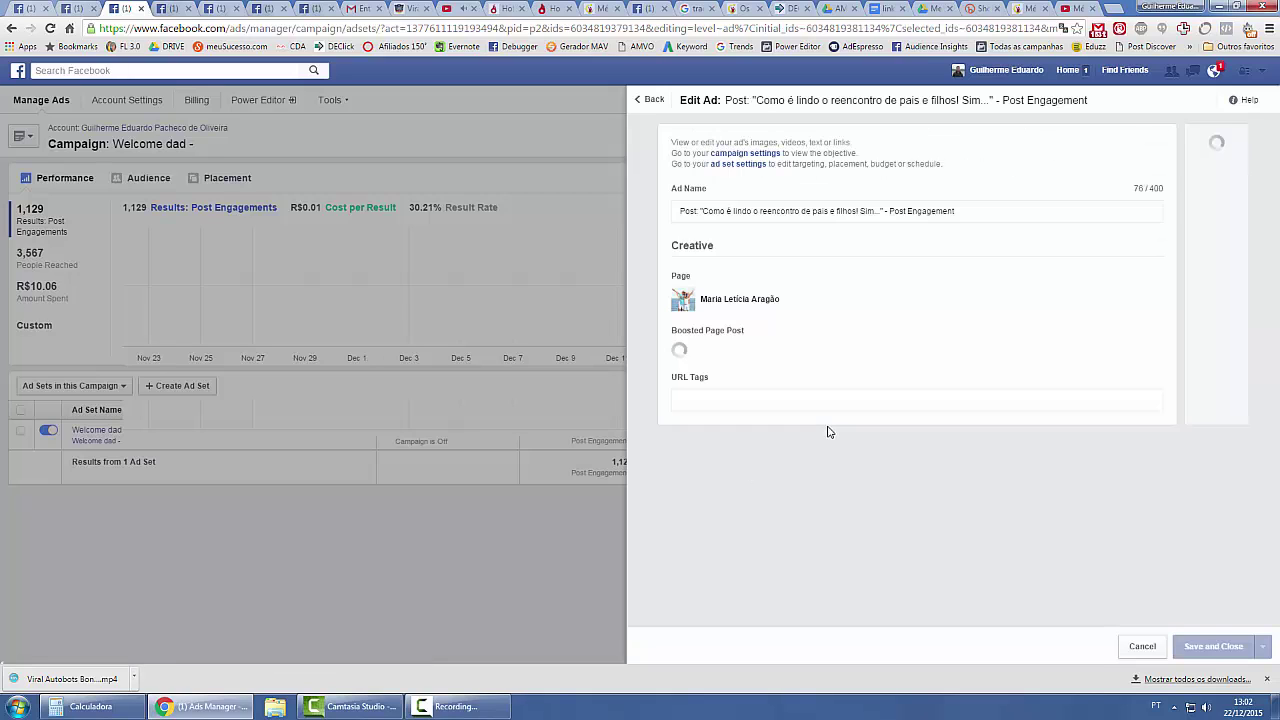
pyautogui.click(822, 362)
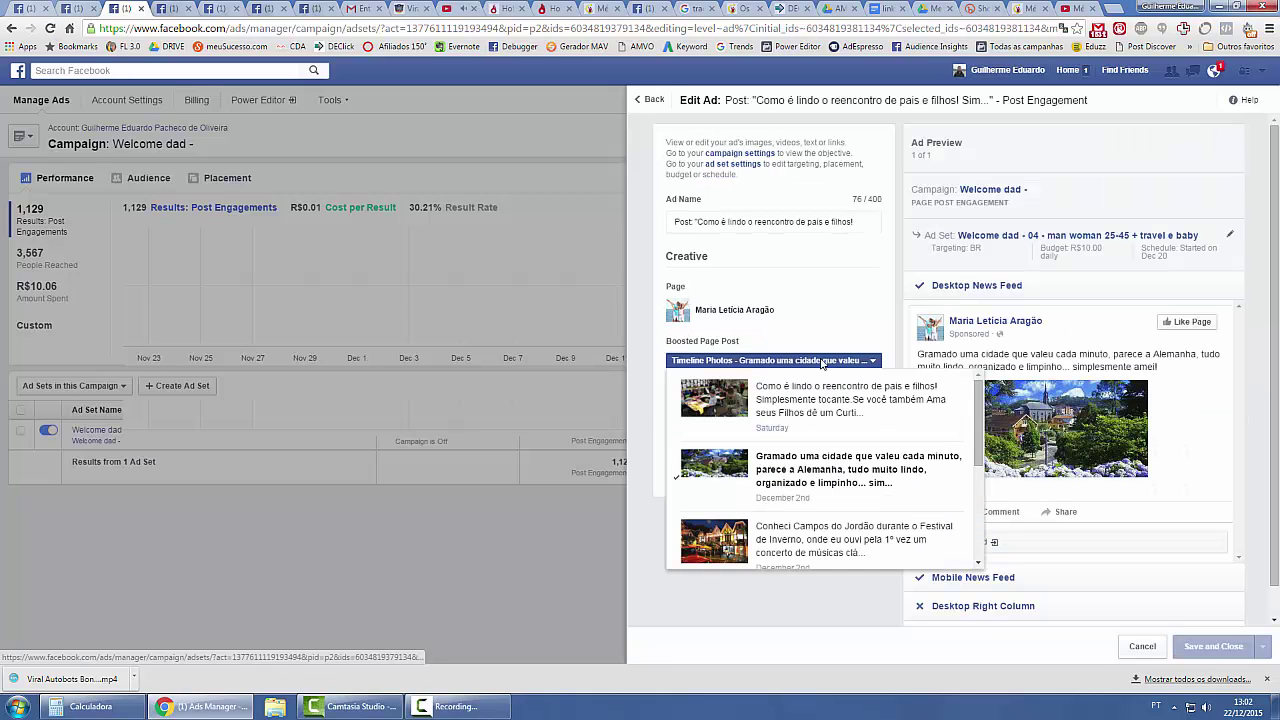
pyautogui.click(806, 419)
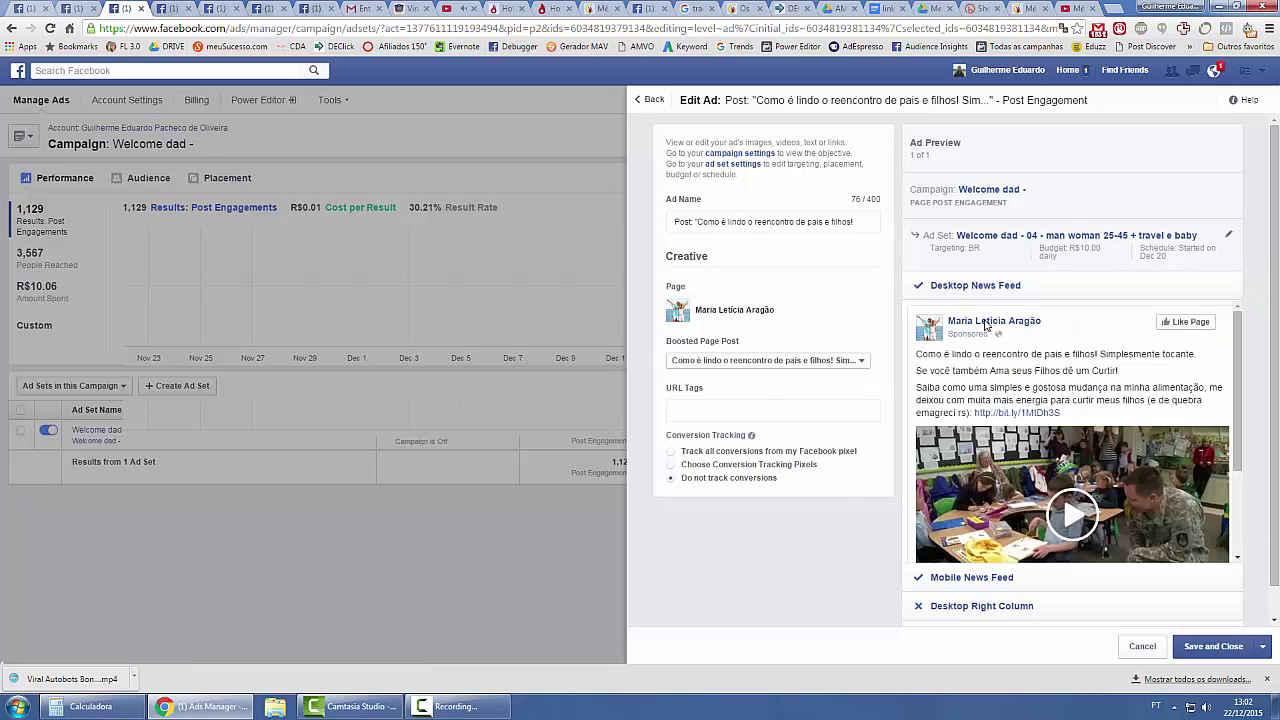
pyautogui.scroll(-1, 1143, 543)
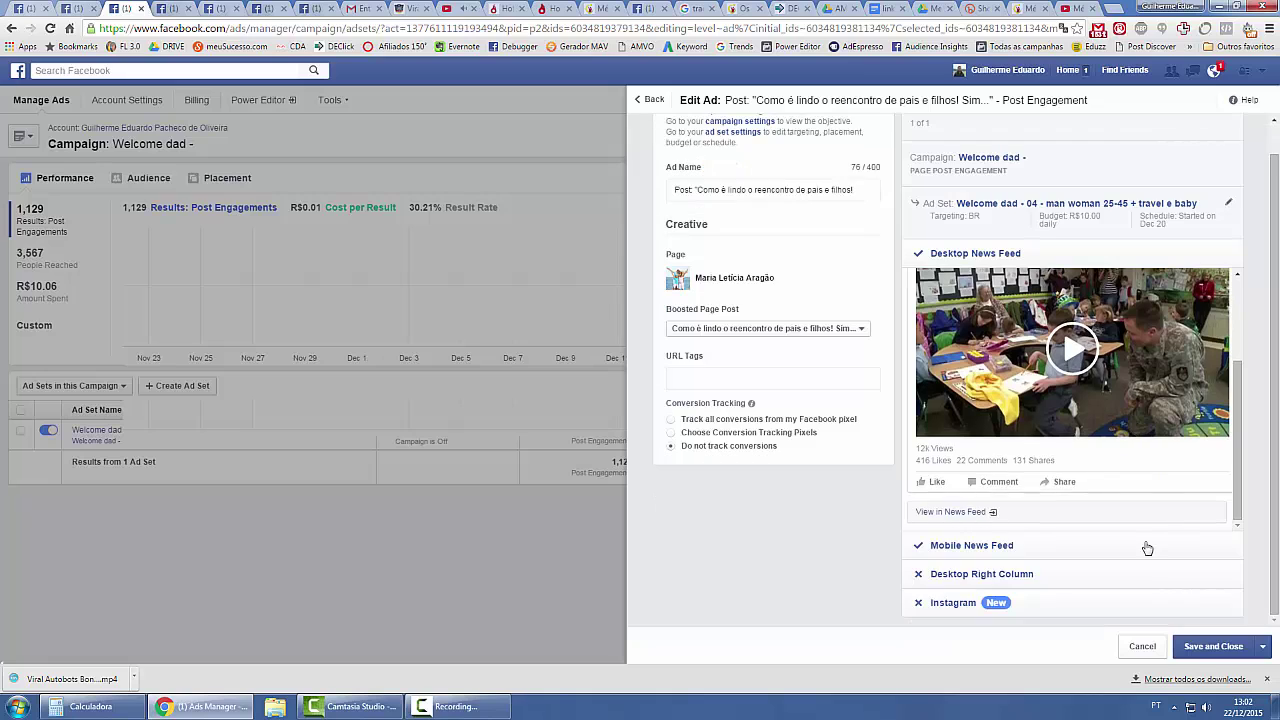
pyautogui.click(1210, 646)
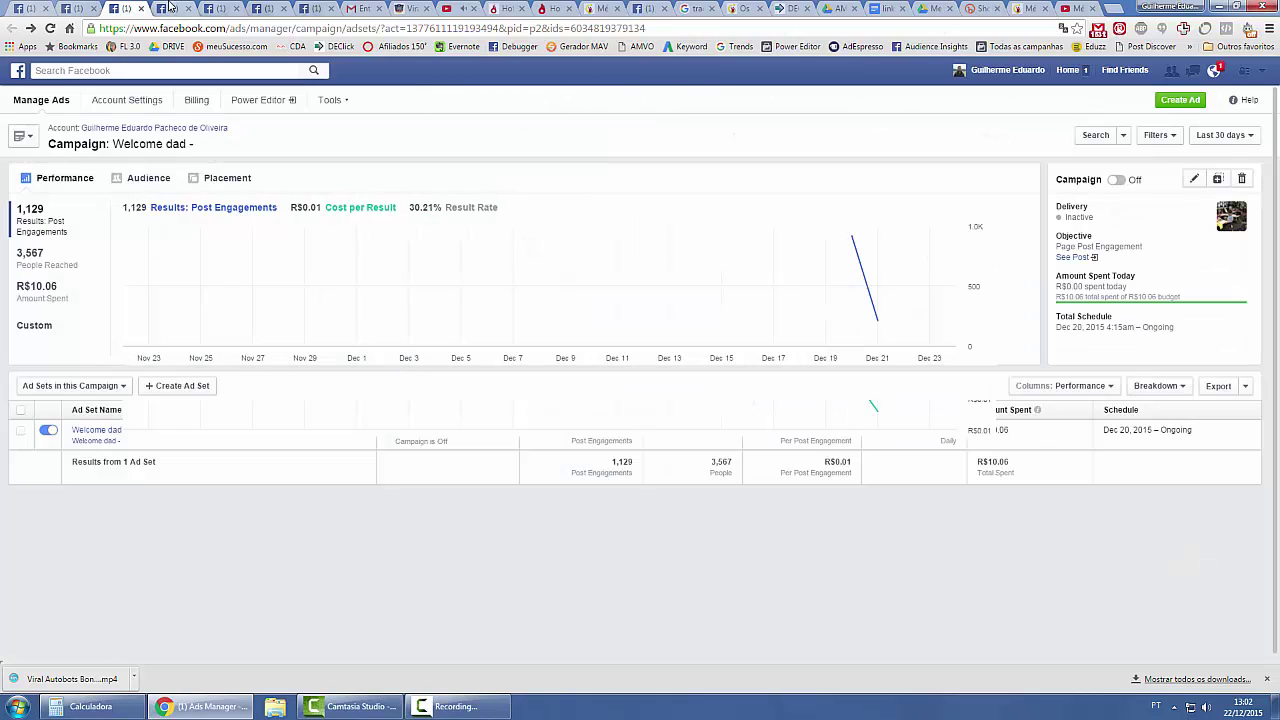
pyautogui.click(172, 8)
pyautogui.click(212, 8)
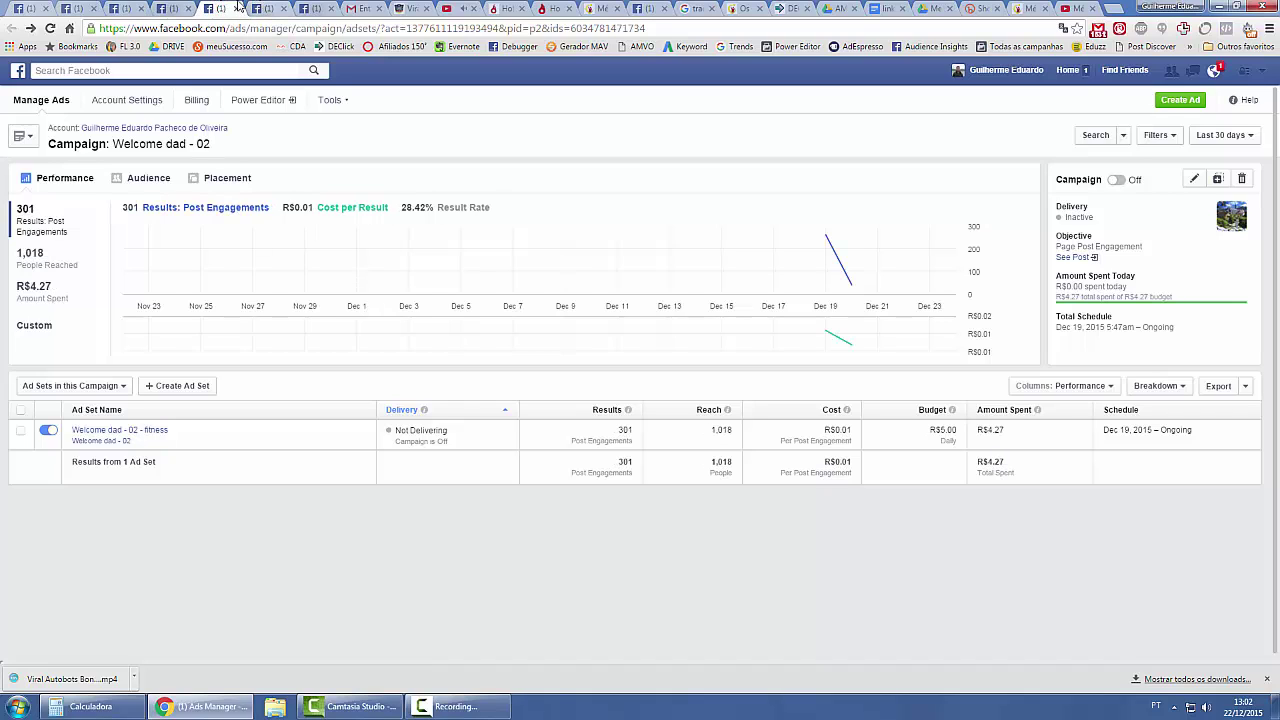
pyautogui.click(183, 8)
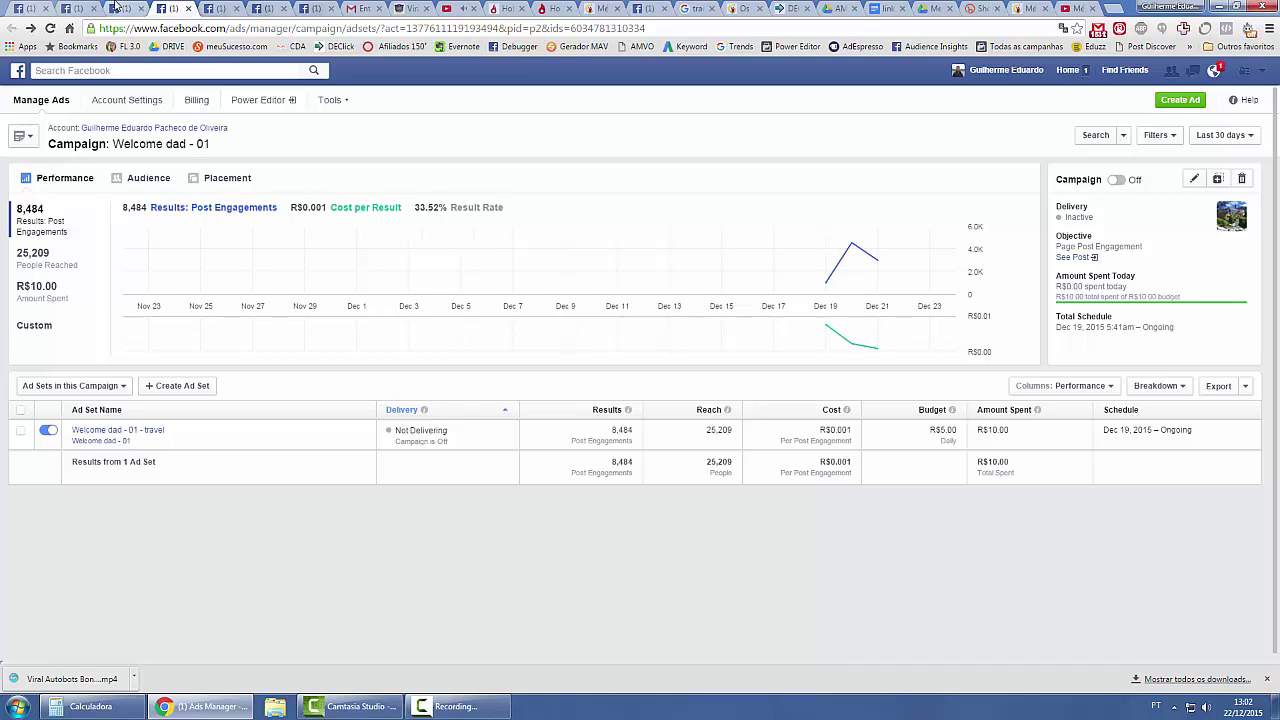
pyautogui.click(116, 8)
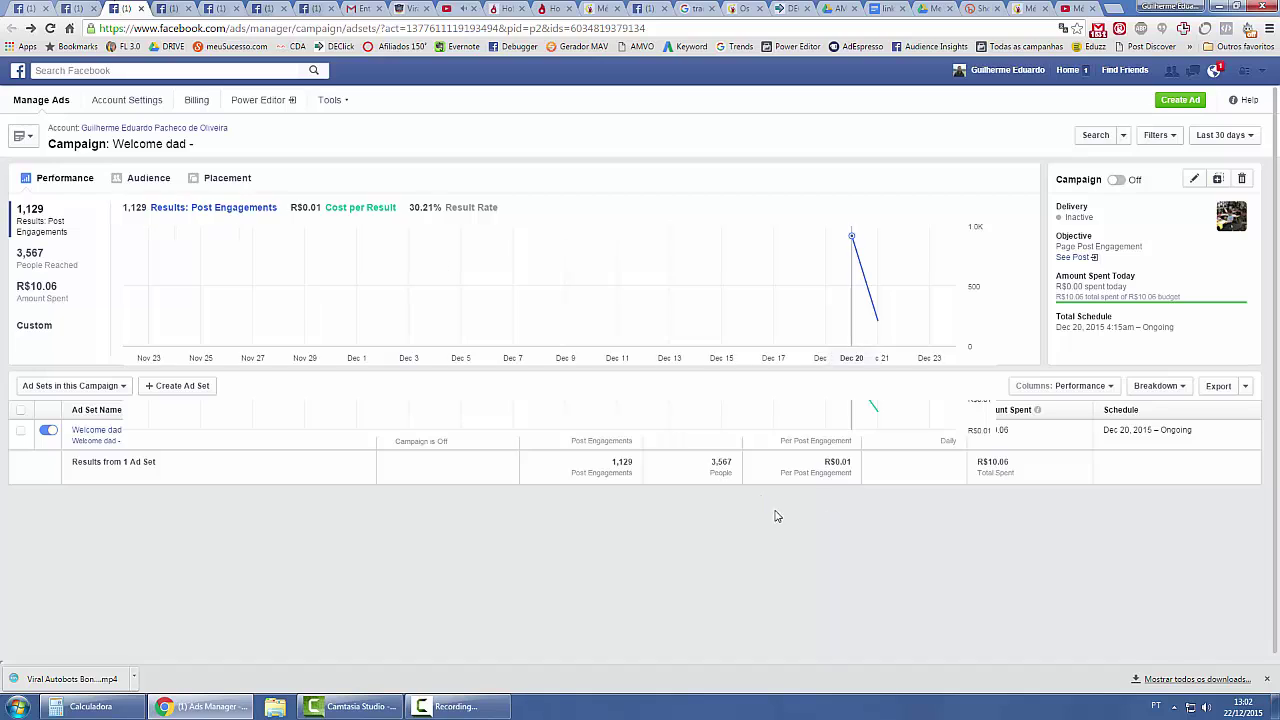